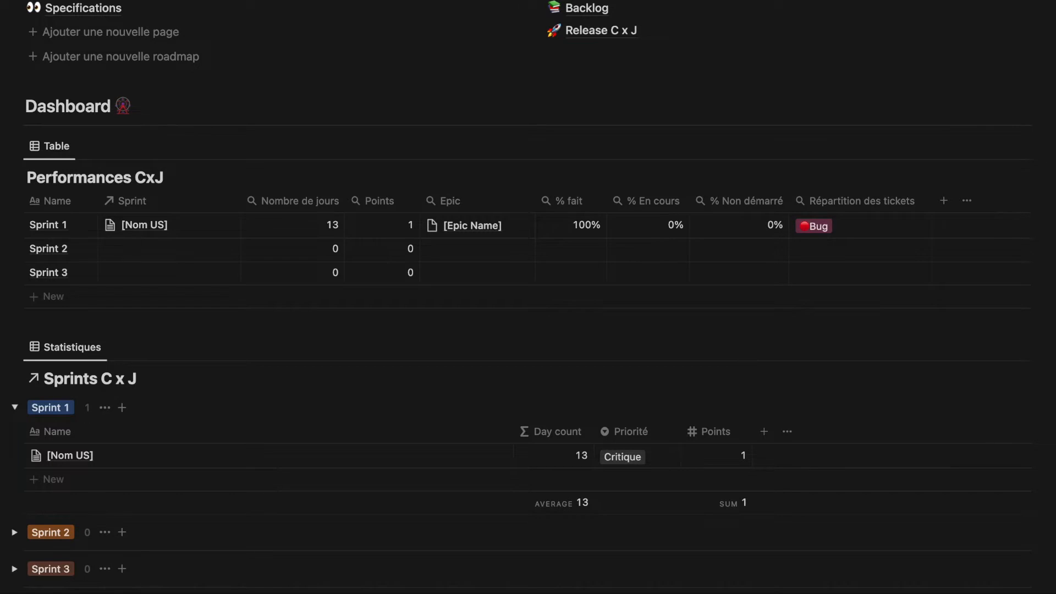
- Open the Roadmap page from the Documentation section and open Card 1 in the Now column
scroll(153, 145, "up", 4)
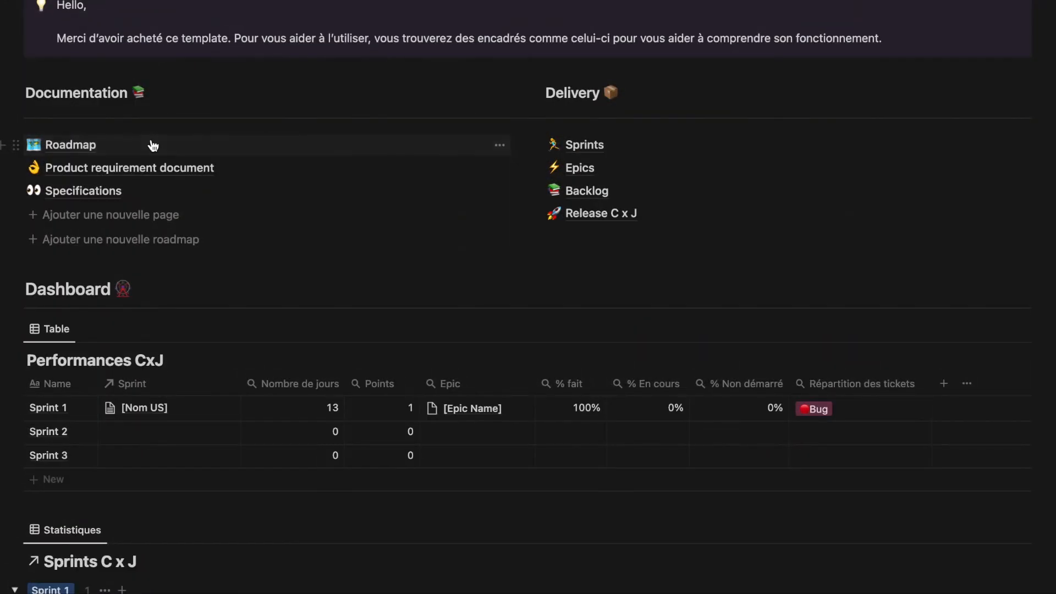
left_click(153, 145)
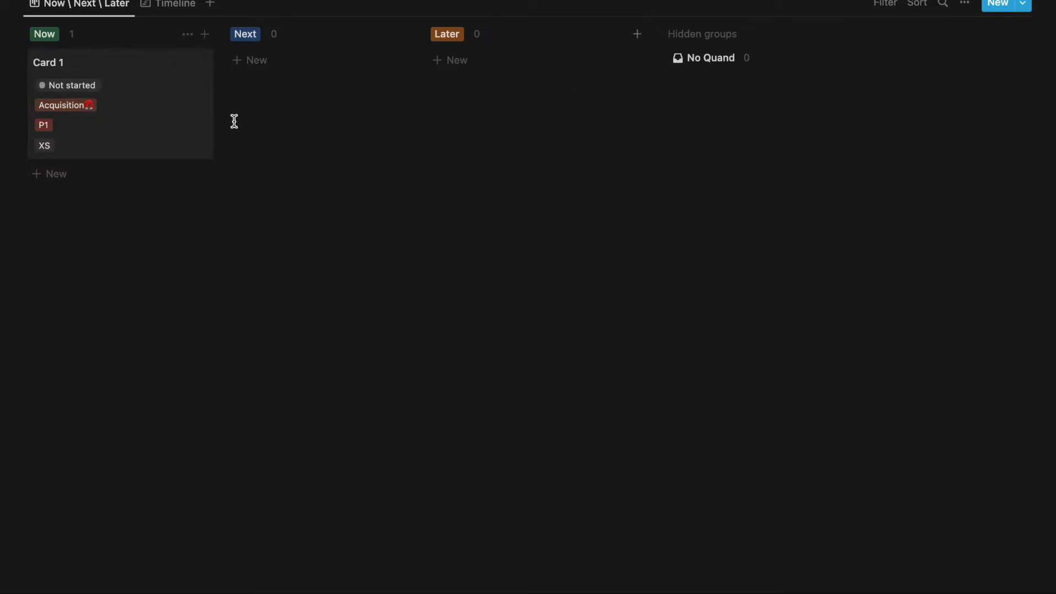
left_click(152, 118)
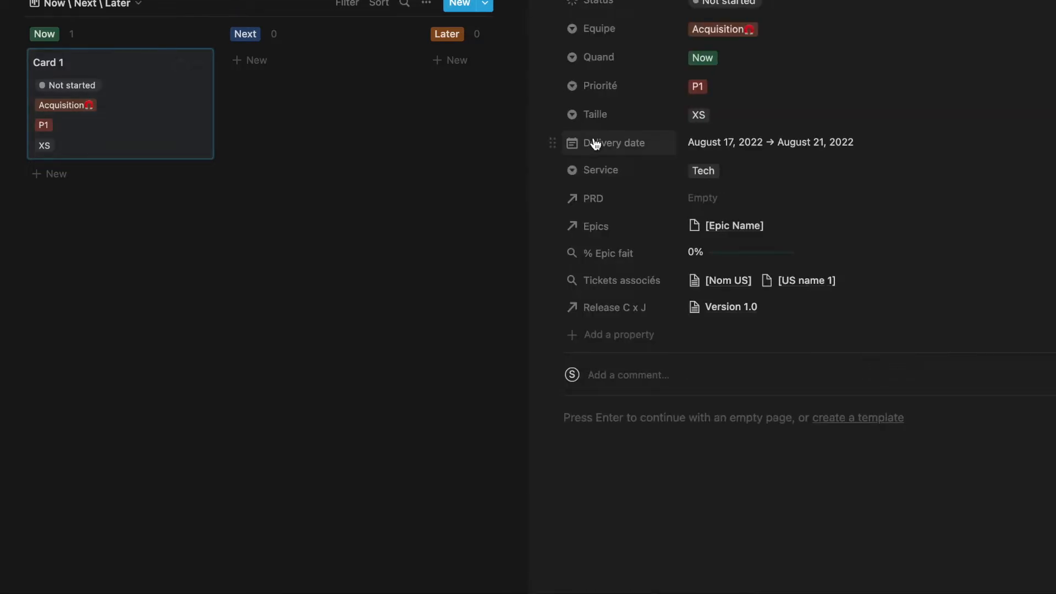
- Review the available options of Card 1's Status, Equipe and Quand properties
left_click(782, 15)
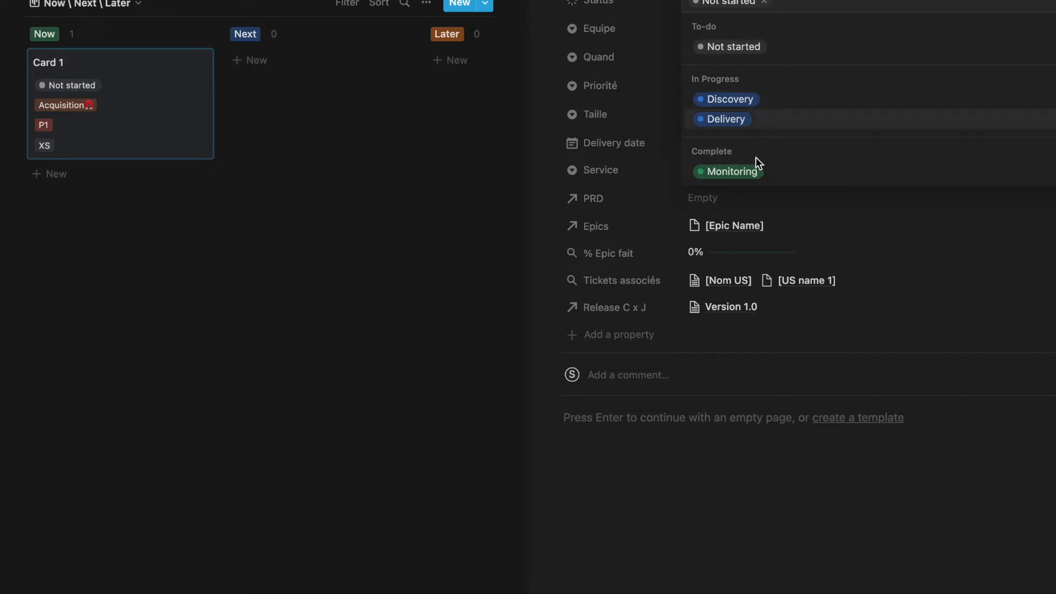
left_click(872, 216)
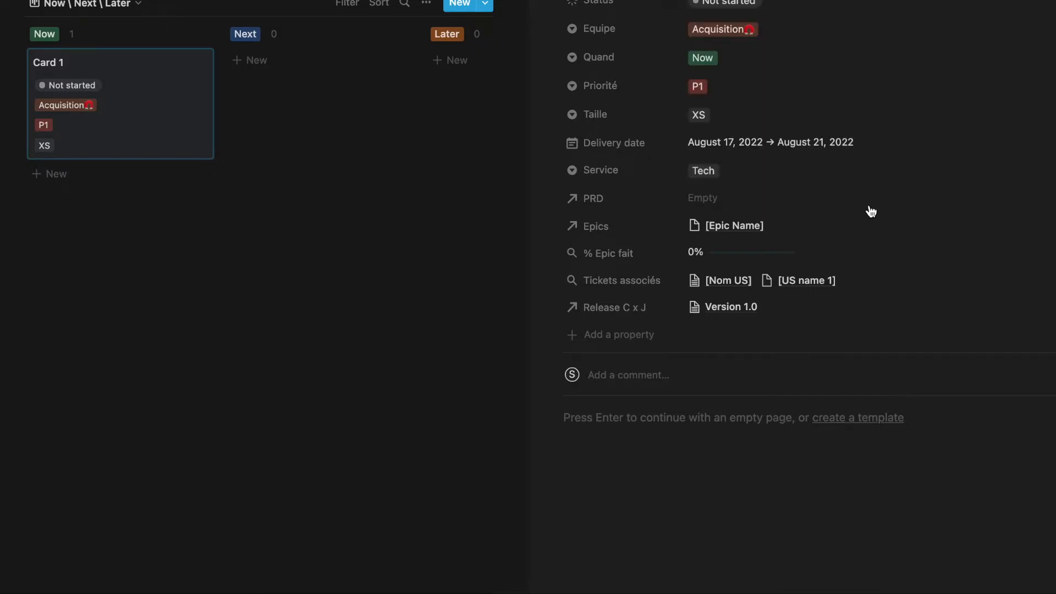
left_click(836, 27)
left_click(831, 121)
left_click(821, 59)
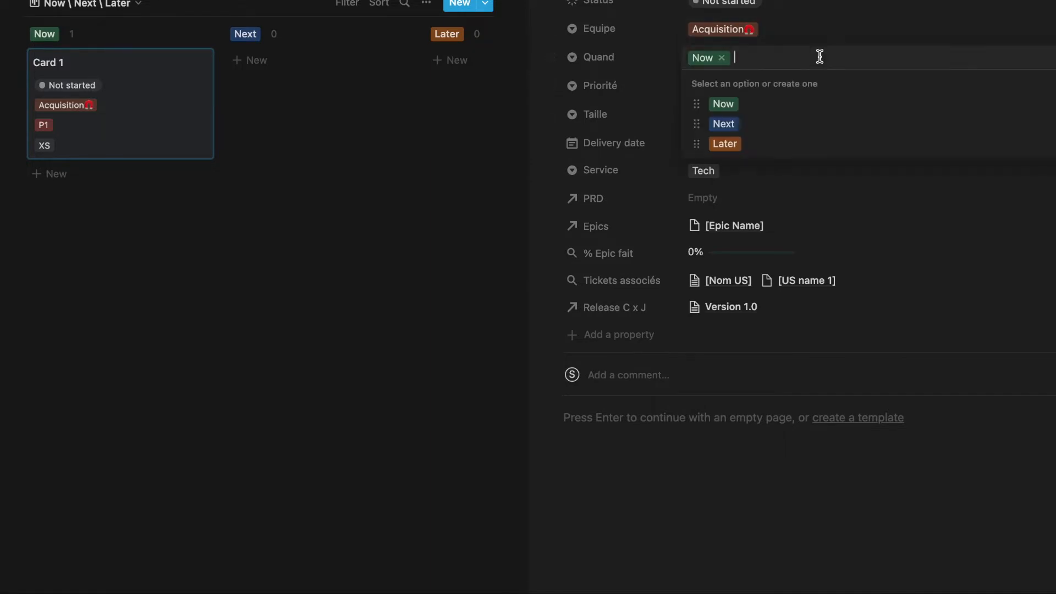
left_click(837, 191)
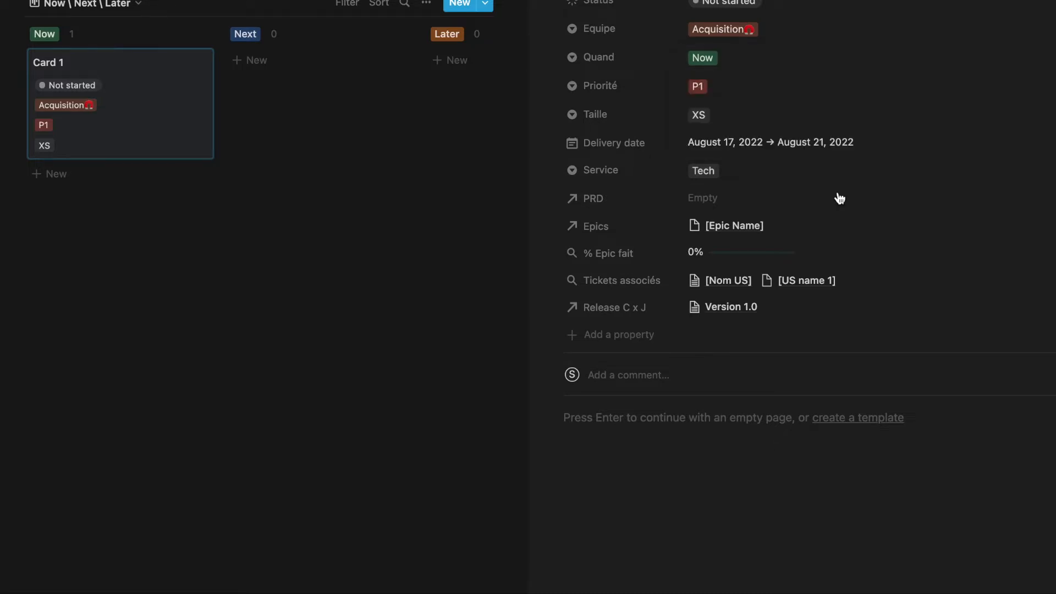
- Review the options of Card 1's Priorité, Taille and Service properties and close the card
left_click(811, 88)
left_click(826, 65)
left_click(838, 115)
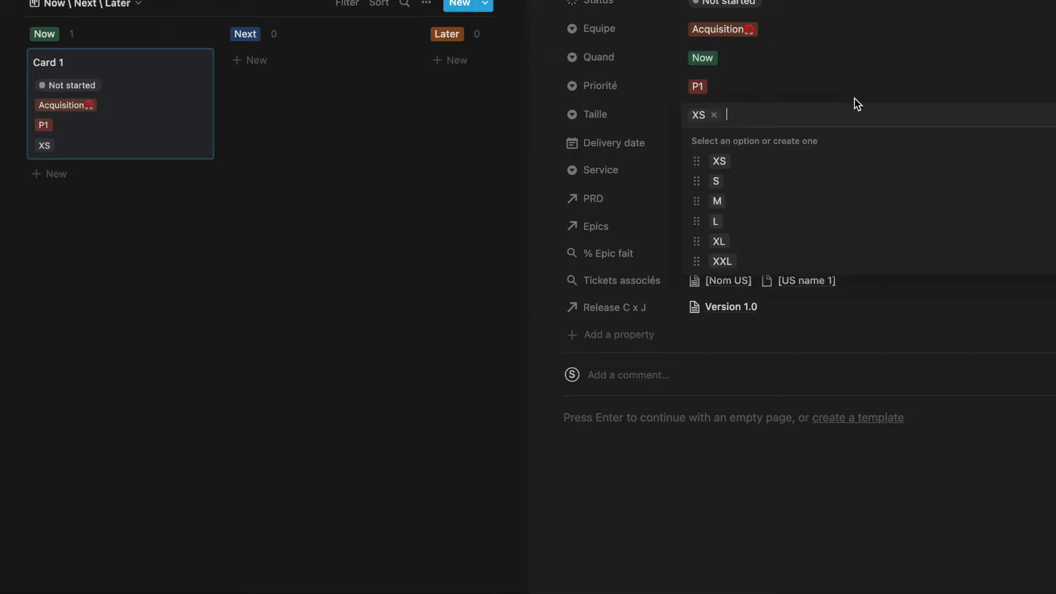
left_click(854, 99)
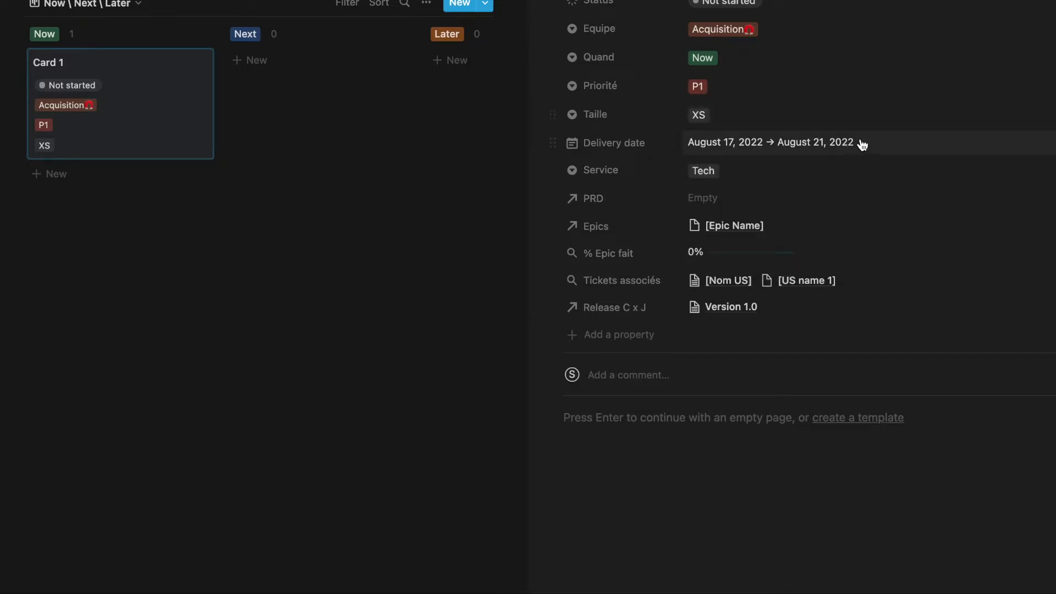
left_click(852, 170)
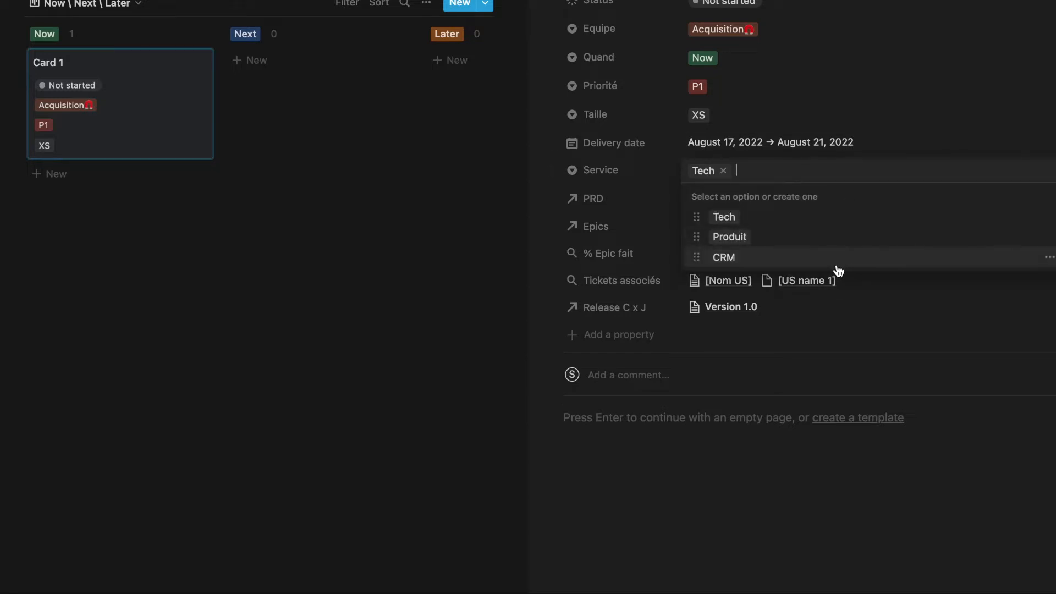
key("Escape")
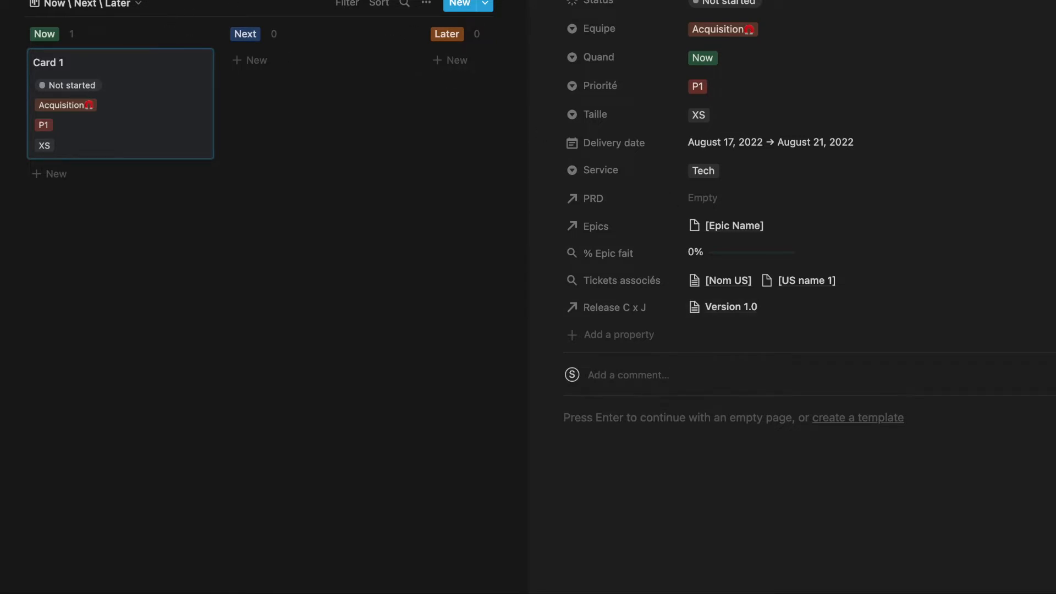
key("Escape")
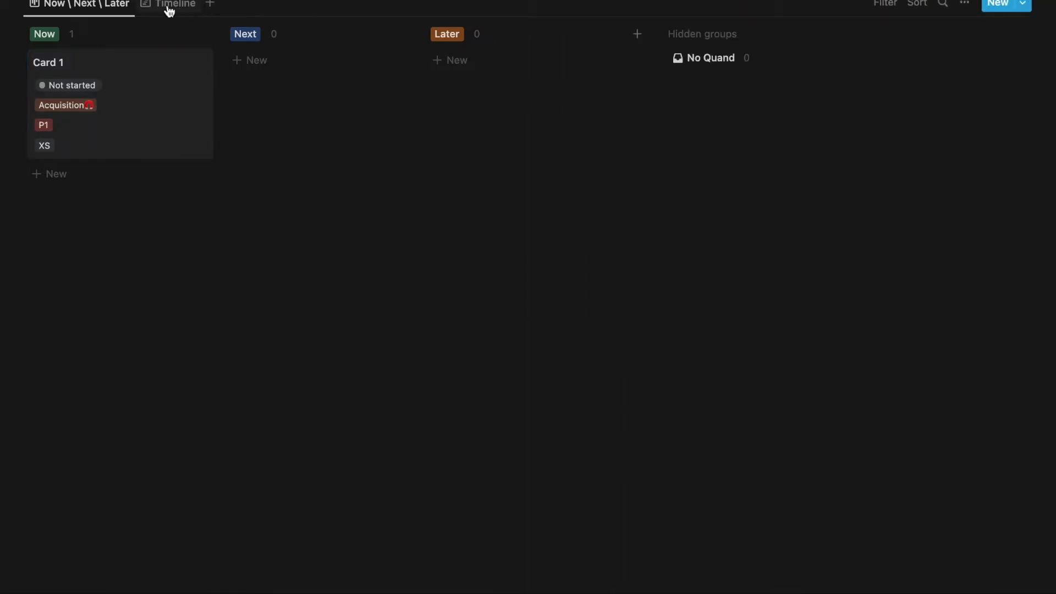
- Show the roadmap in its Timeline view and look over Card 1's schedule
left_click(165, 6)
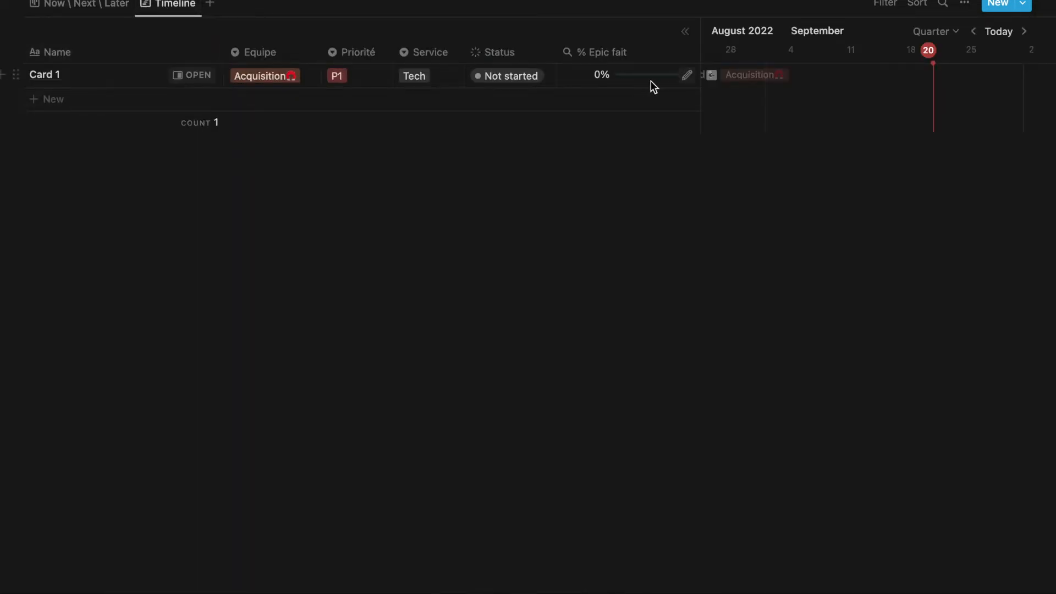
scroll(764, 87, "left", 5)
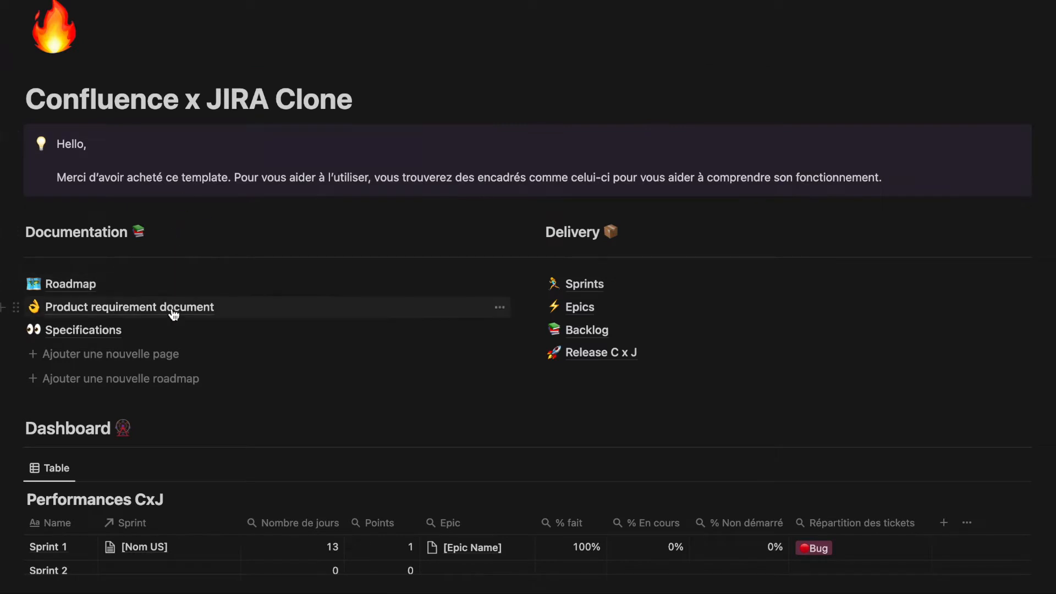
- Open the PRD type entry on the Product requirement document page and check its Statut options
left_click(174, 308)
left_click(221, 299)
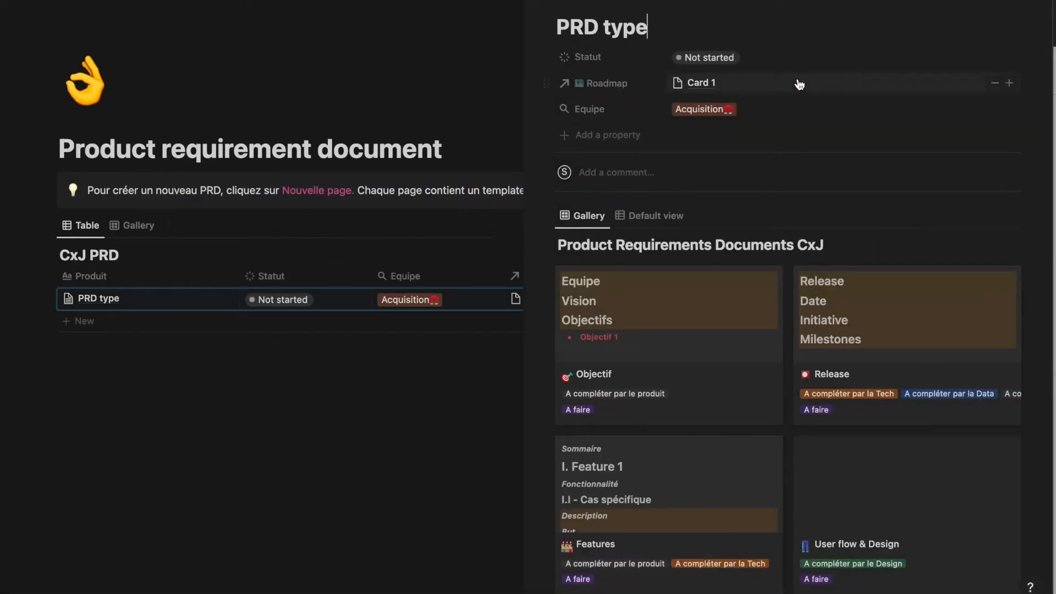
left_click(791, 58)
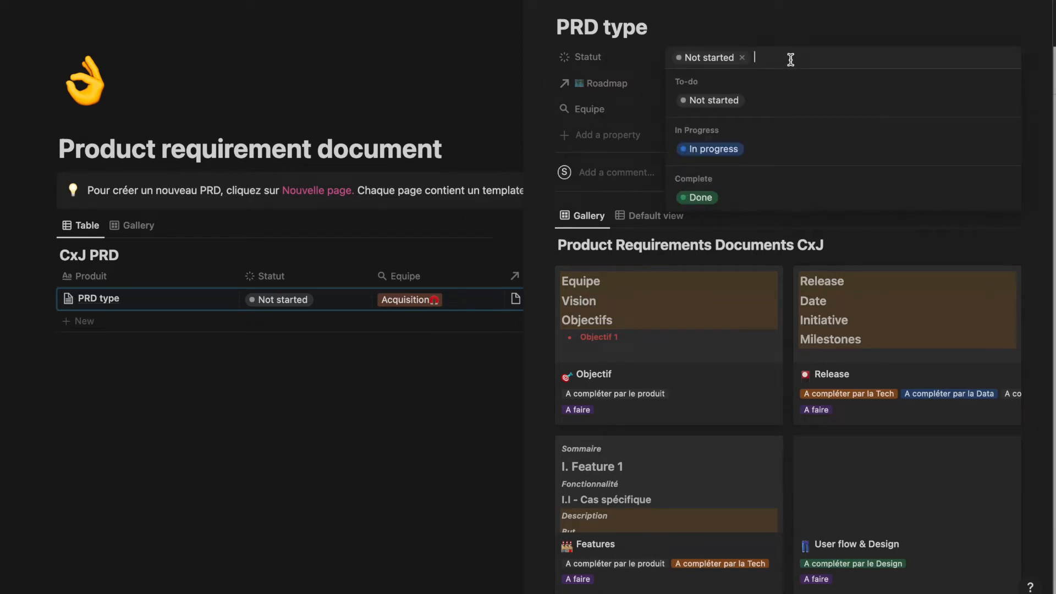
left_click(788, 29)
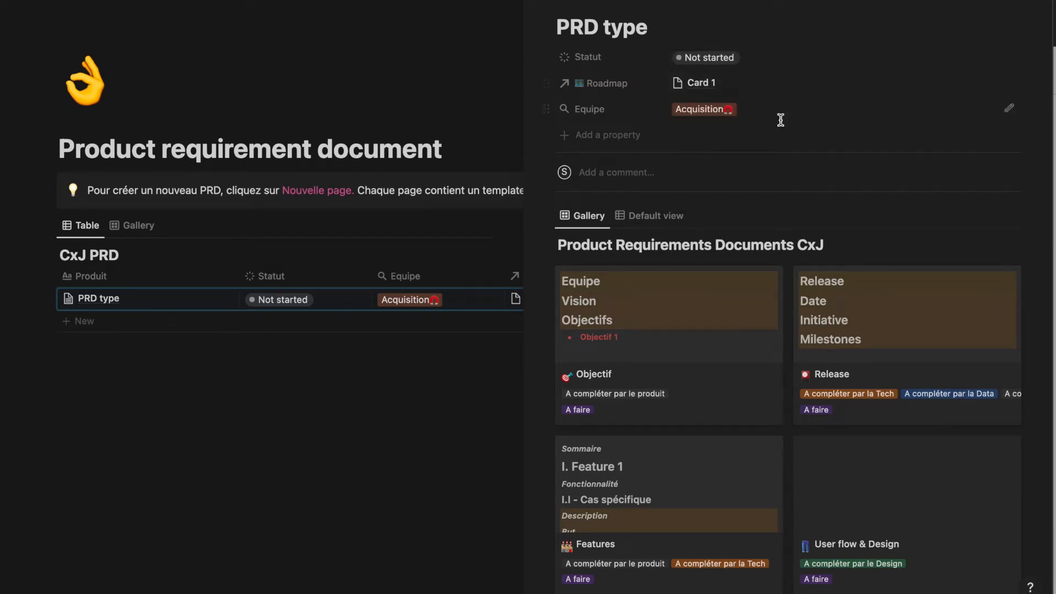
- Look through the PRD type's gallery of sections, read the Features card's template and return to the CxJ PRD table
scroll(773, 153, "down", 5)
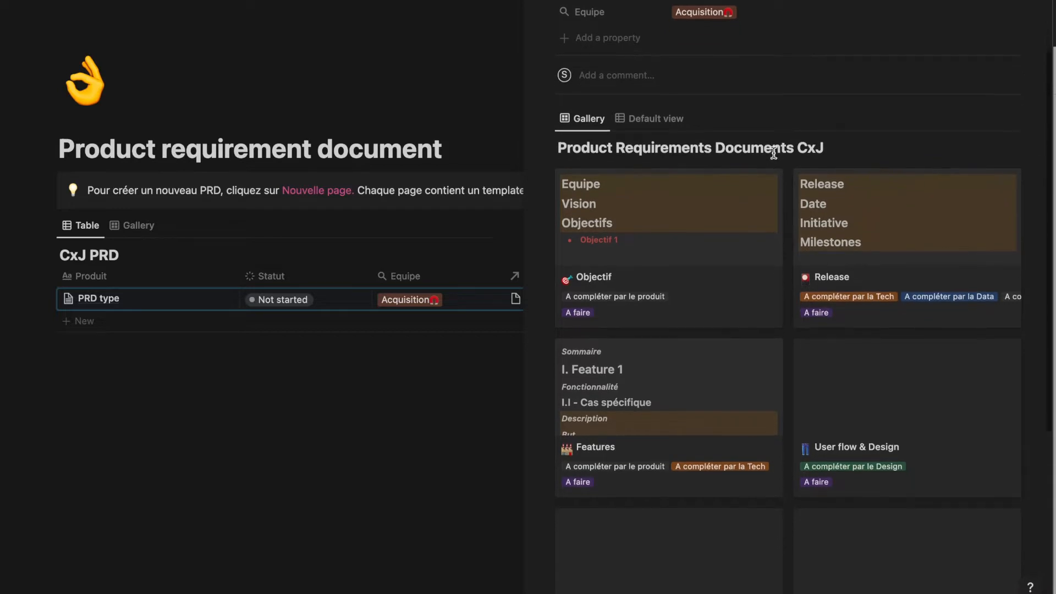
scroll(774, 153, "down", 5)
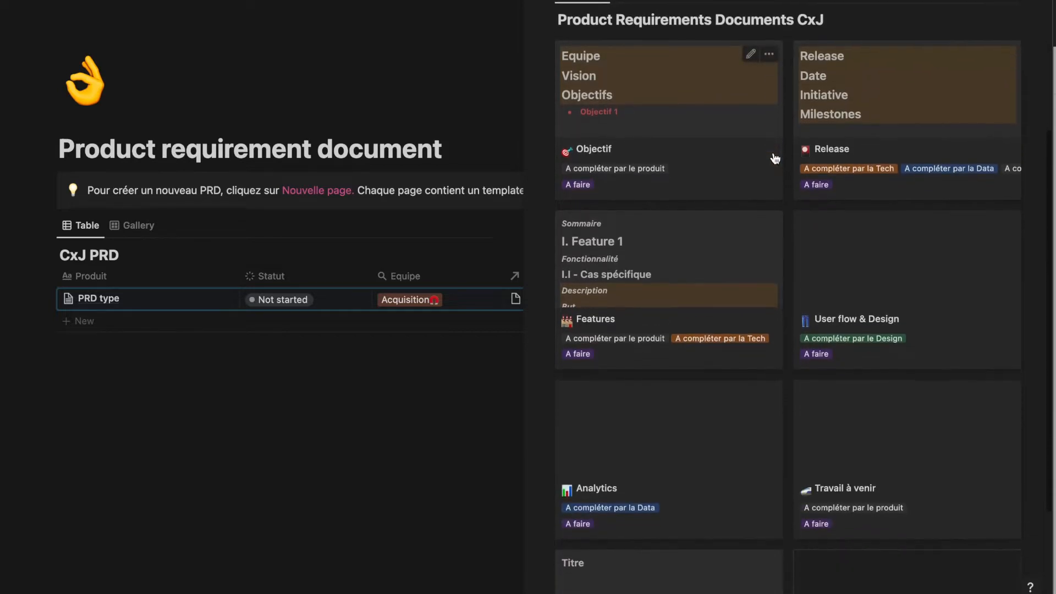
scroll(776, 159, "down", 4)
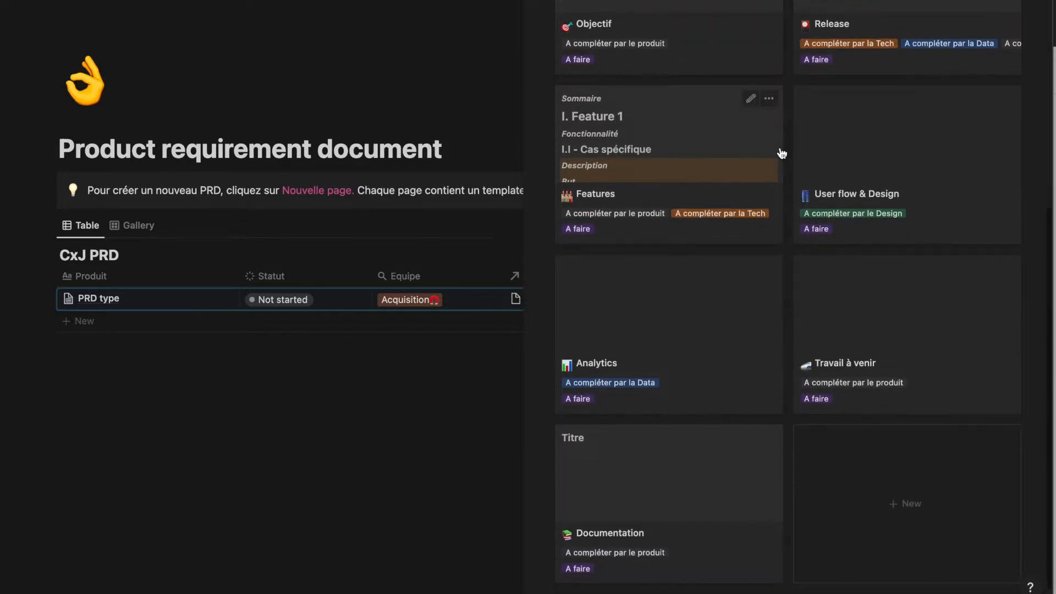
scroll(782, 153, "up", 5)
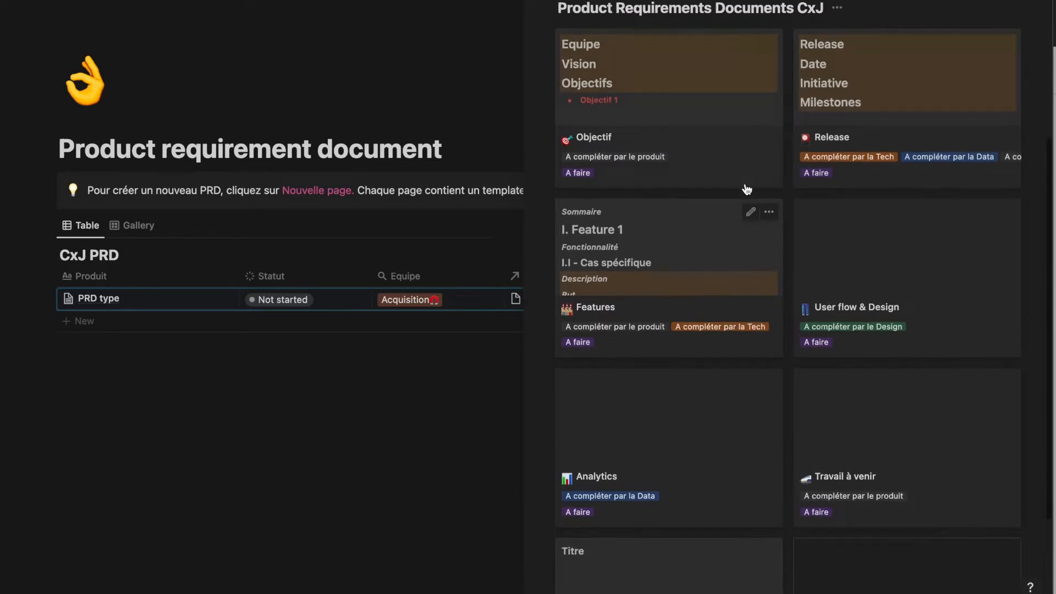
left_click(690, 253)
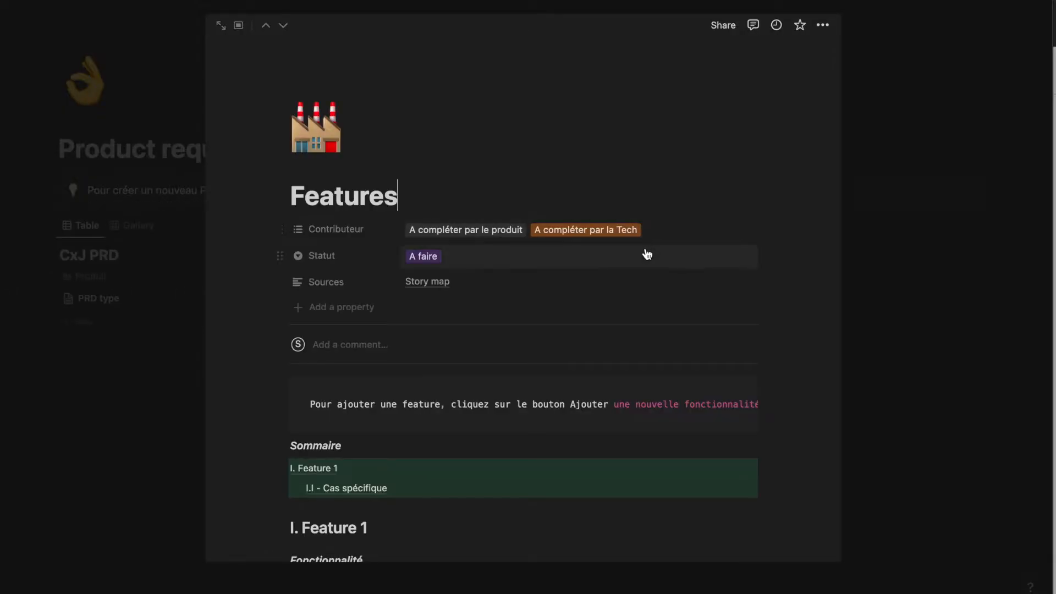
scroll(627, 412, "down", 5)
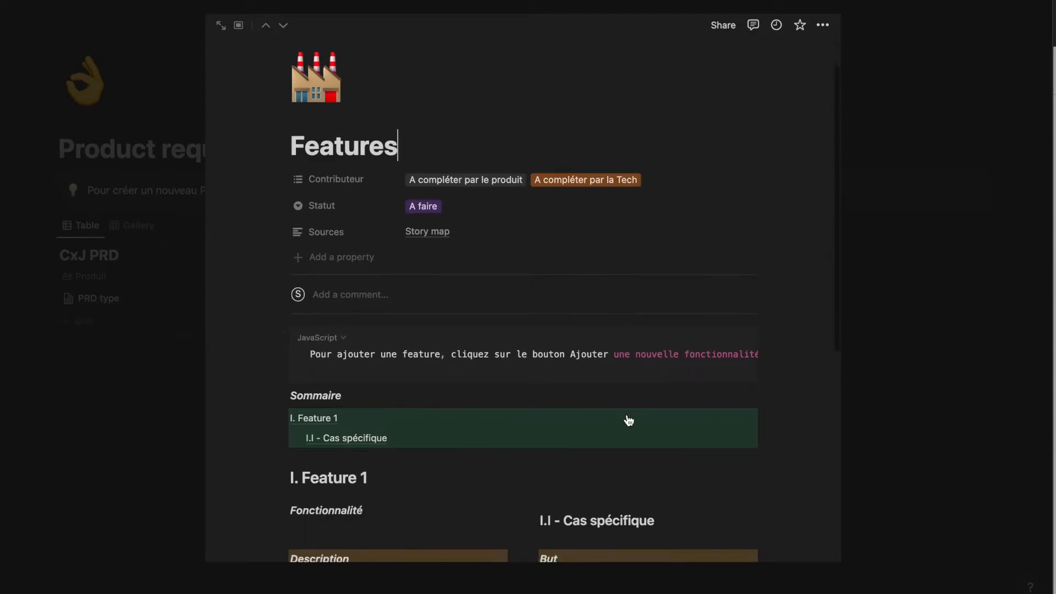
scroll(627, 414, "down", 4)
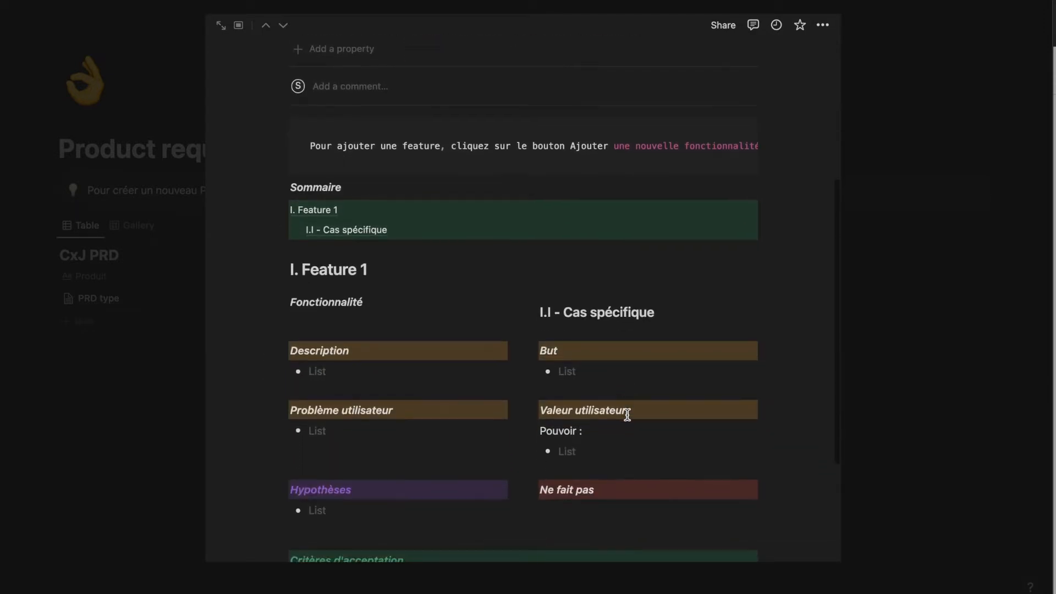
scroll(627, 414, "down", 6)
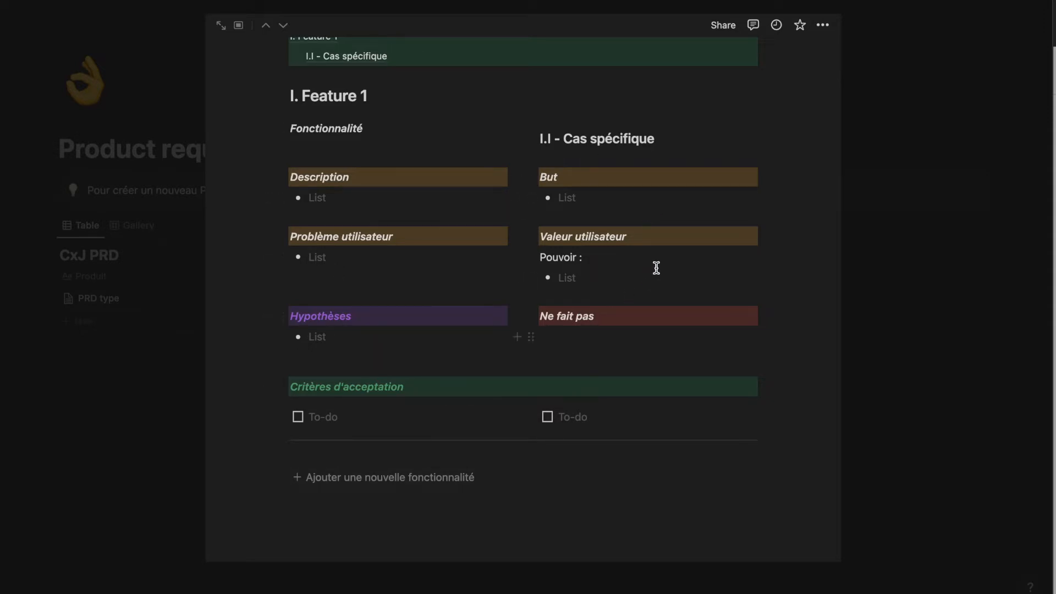
scroll(656, 269, "up", 10)
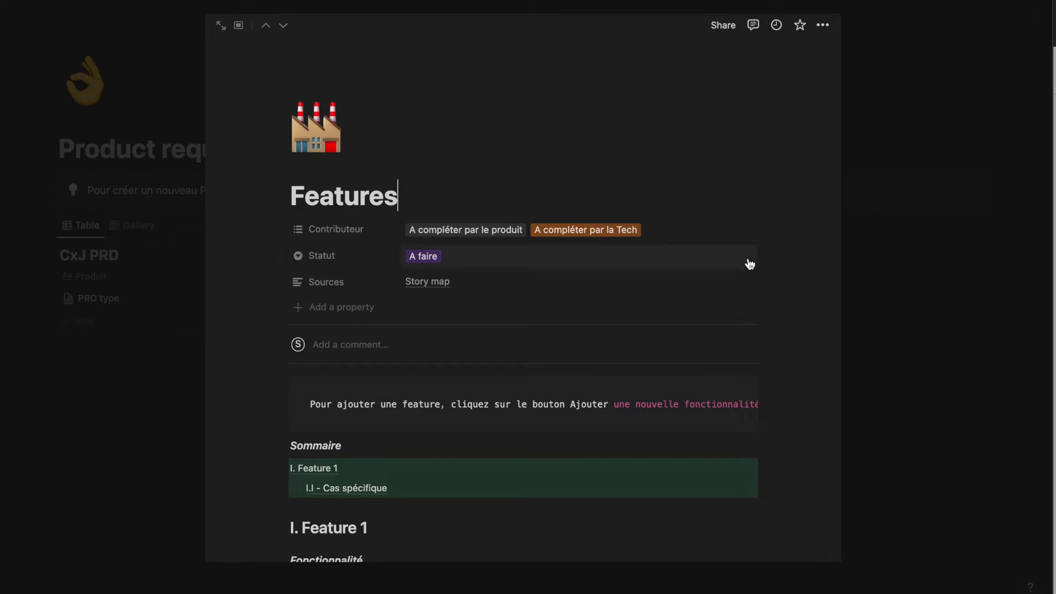
left_click(885, 193)
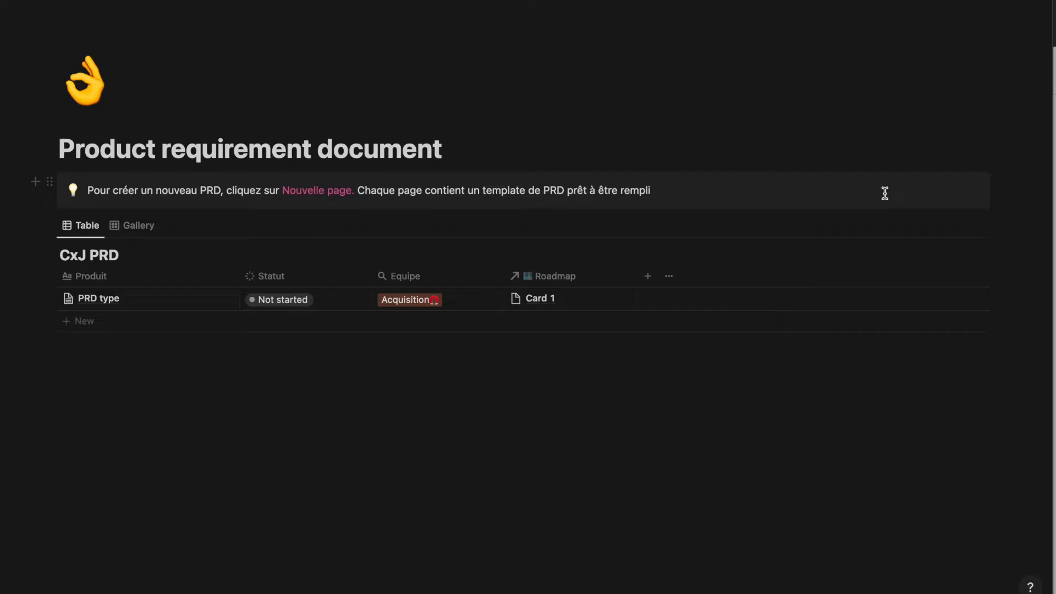
- Add a new untitled entry to the CxJ PRD table and open its page to view the prefilled section gallery
left_click(176, 325)
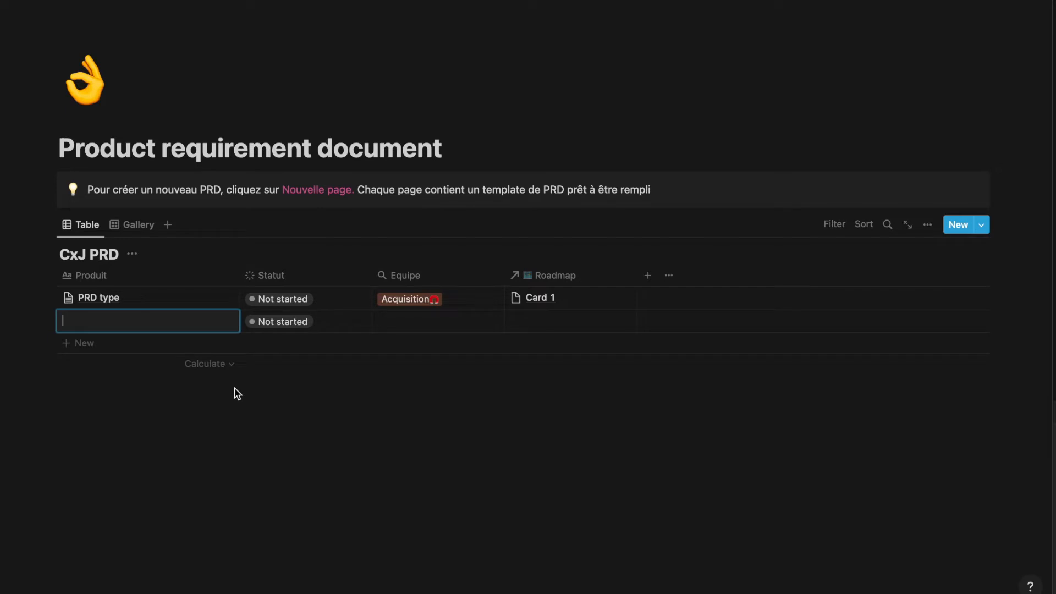
left_click(221, 324)
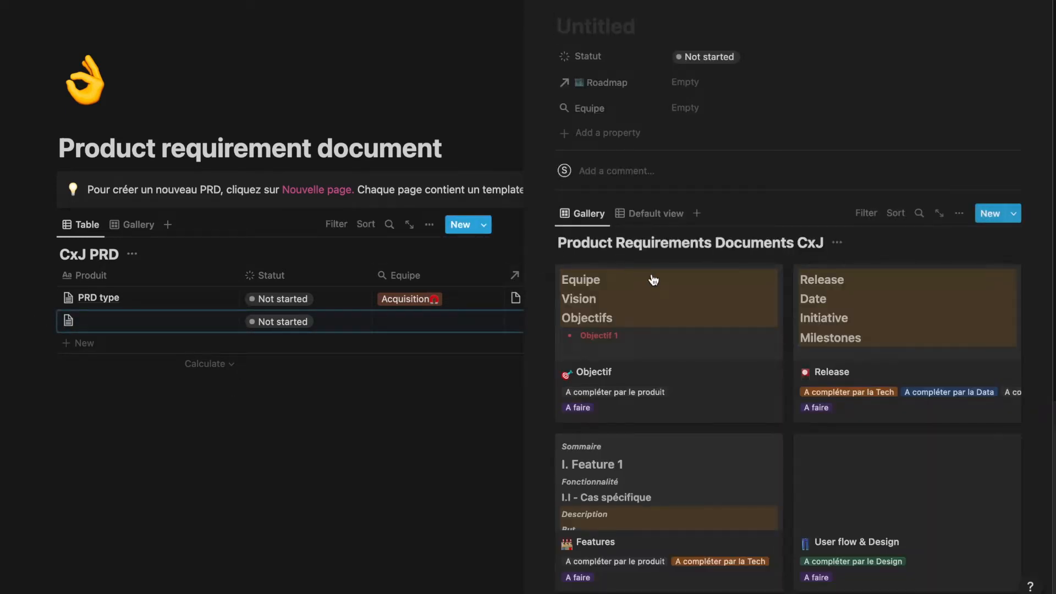
scroll(660, 283, "down", 4)
scroll(669, 290, "up", 4)
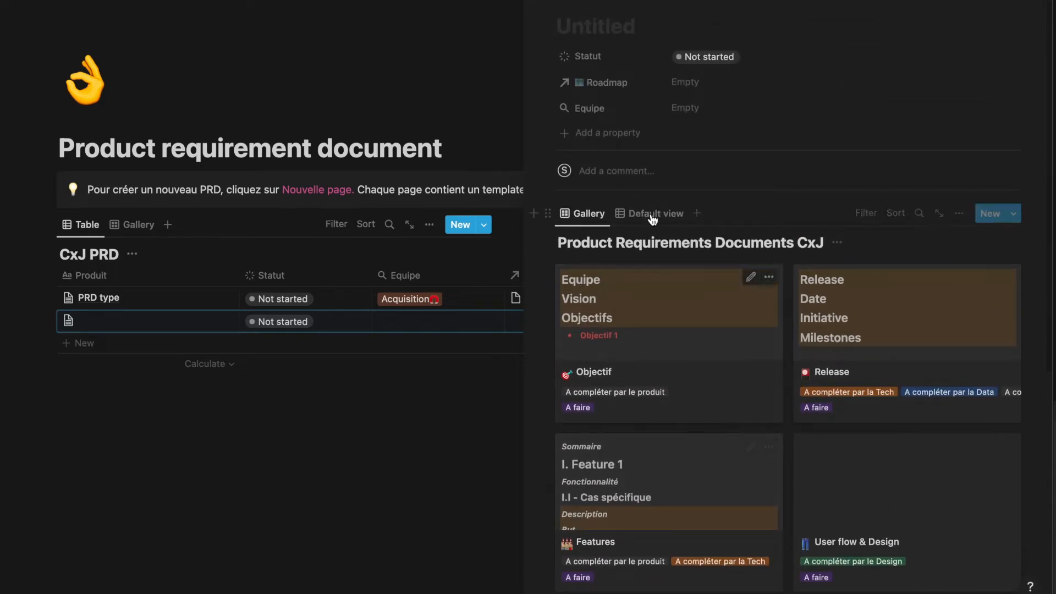
- Show the new PRD's sections in the Default view and examine the Sources, Contributeur and Statut columns
left_click(653, 217)
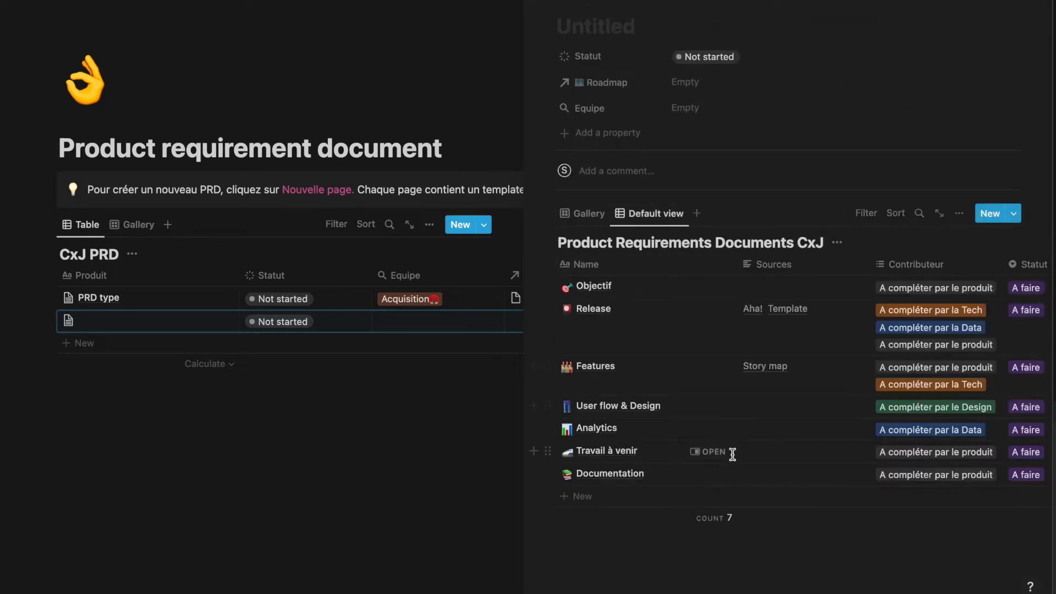
scroll(733, 455, "right", 3)
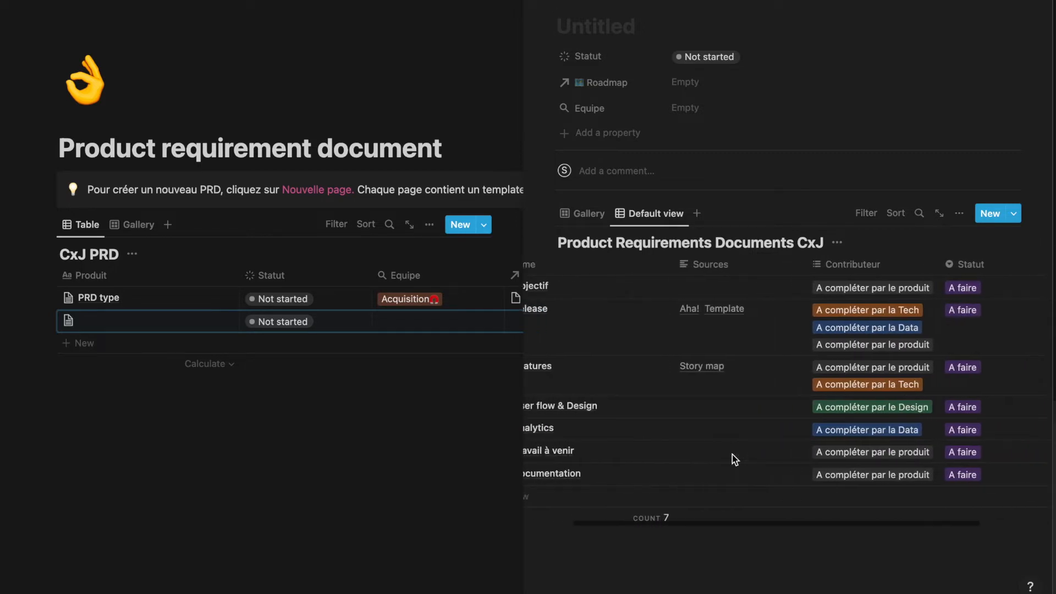
scroll(732, 454, "left", 3)
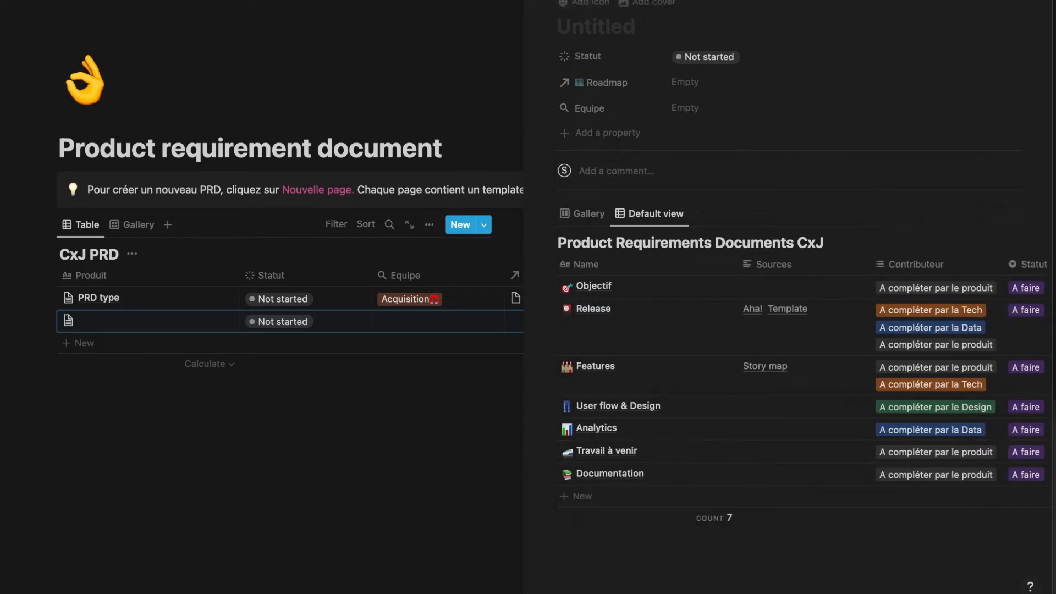
- Return to the Confluence x JIRA Clone home page and open the Specifications page
left_click(137, 1)
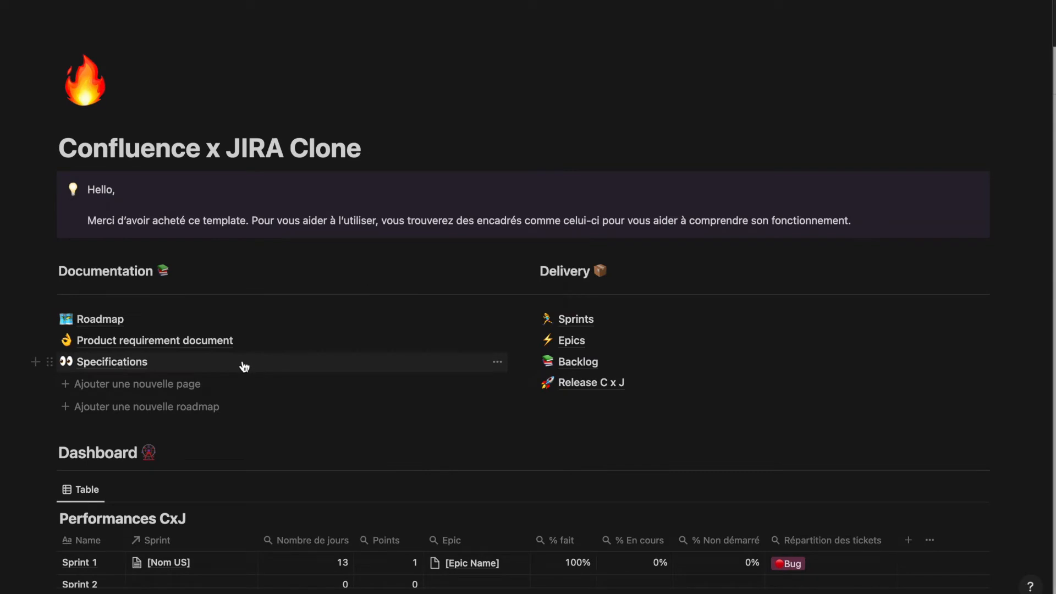
left_click(244, 364)
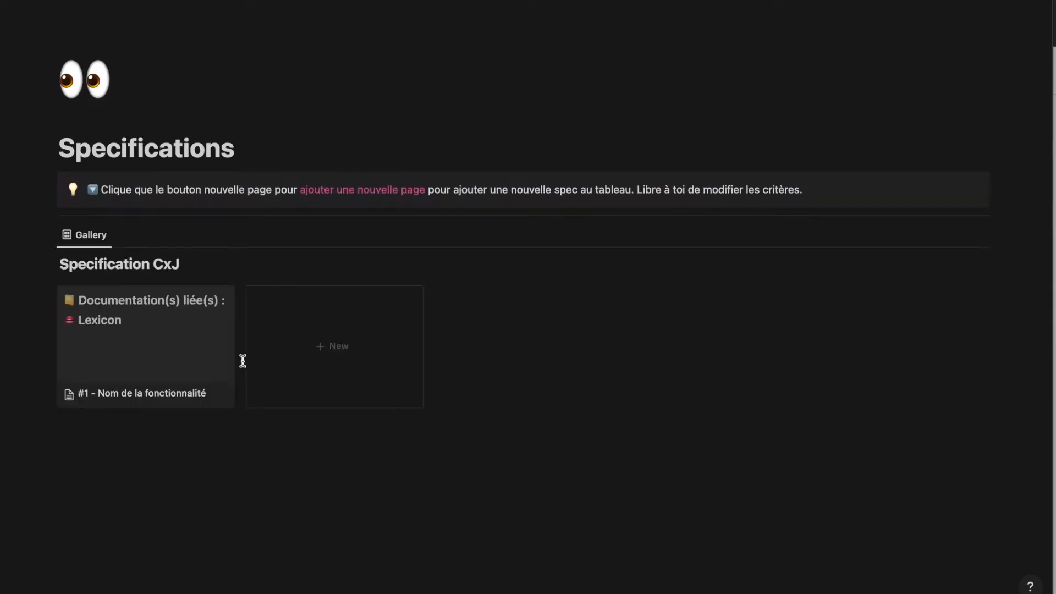
- Open the "#1 - Nom de la fonctionnalité" specification and move its Modifié par property above Modifié
left_click(187, 363)
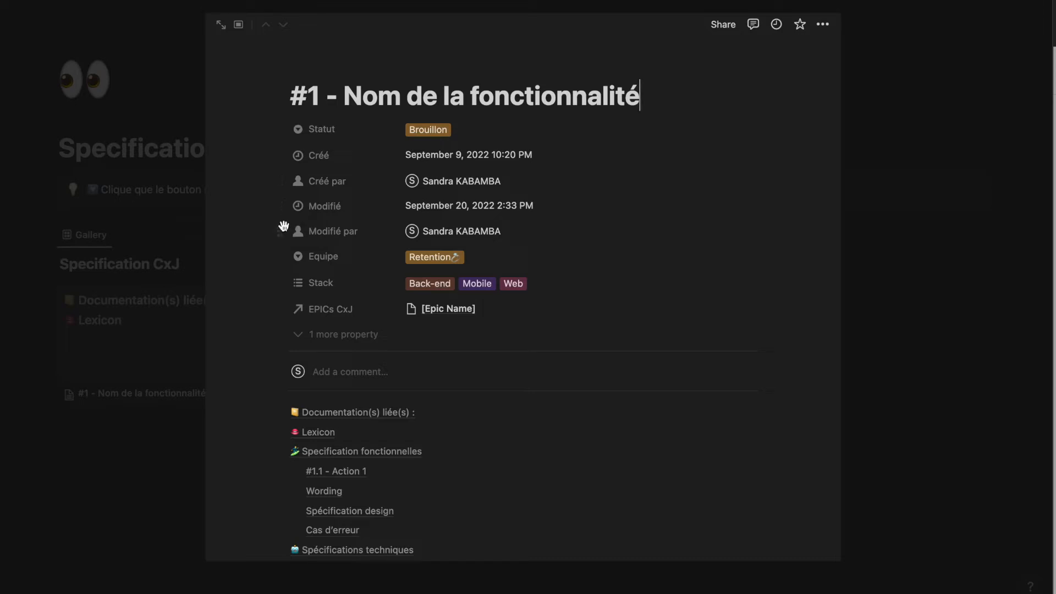
left_click_drag(281, 230, 279, 187)
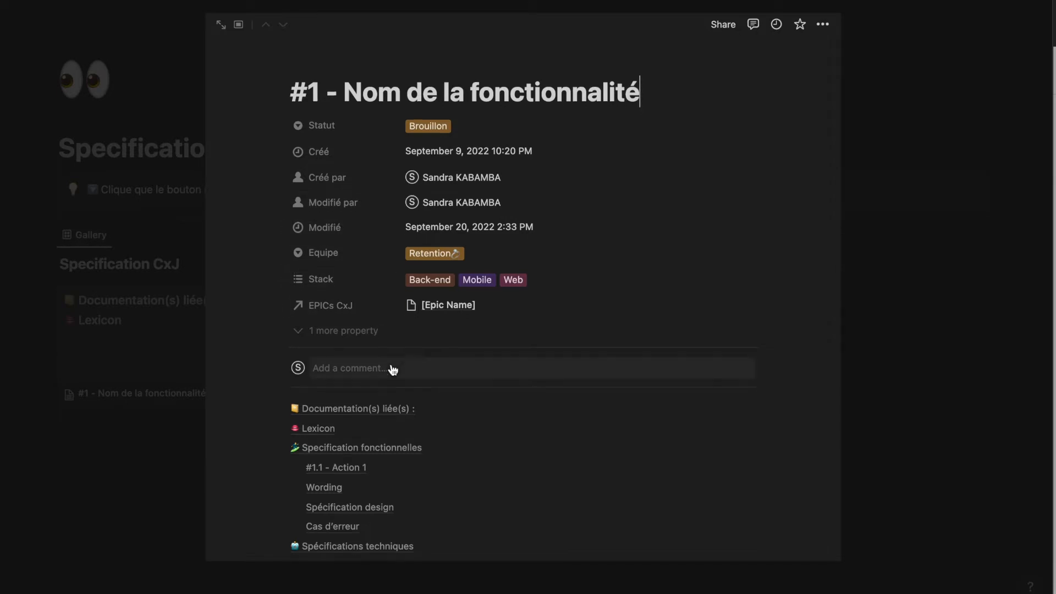
- Expand the specification to a full page and read its outline, Documentation(s) liée(s), Lexicon and Specification fonctionnelles sections
scroll(393, 370, "down", 3)
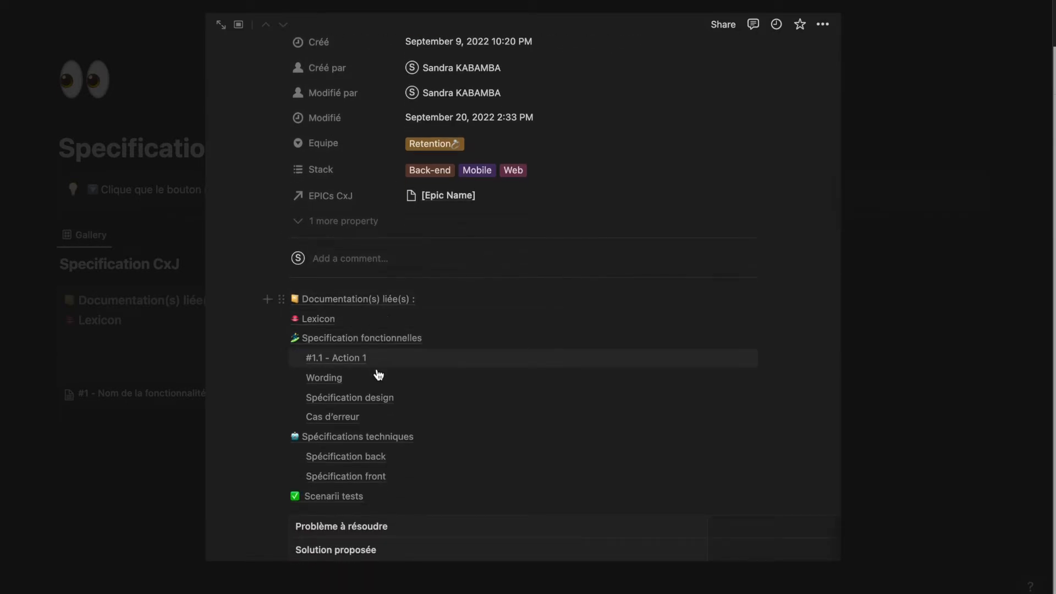
scroll(381, 430, "down", 10)
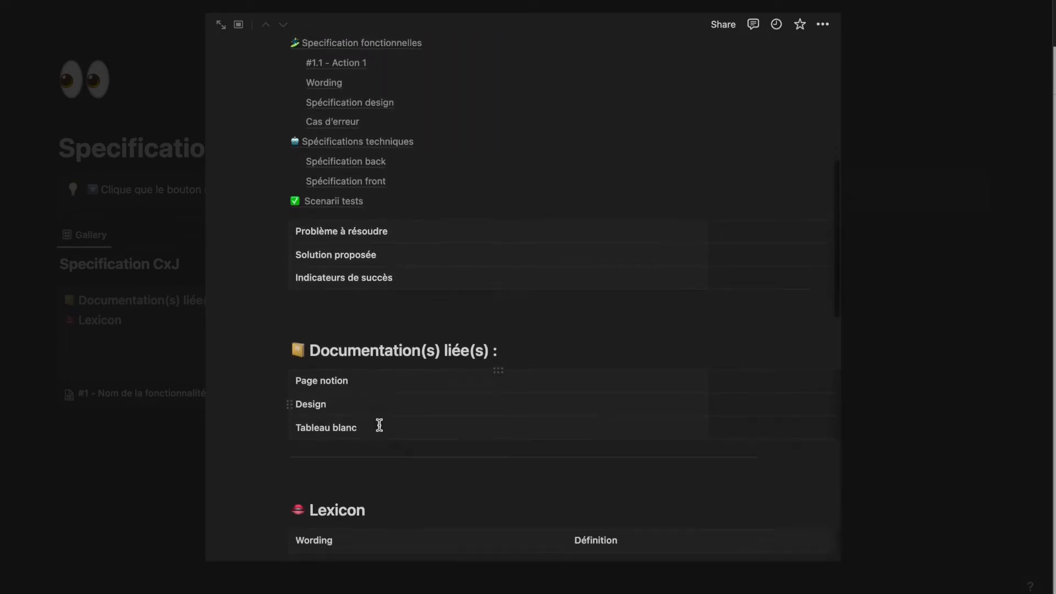
left_click(221, 24)
scroll(375, 289, "down", 10)
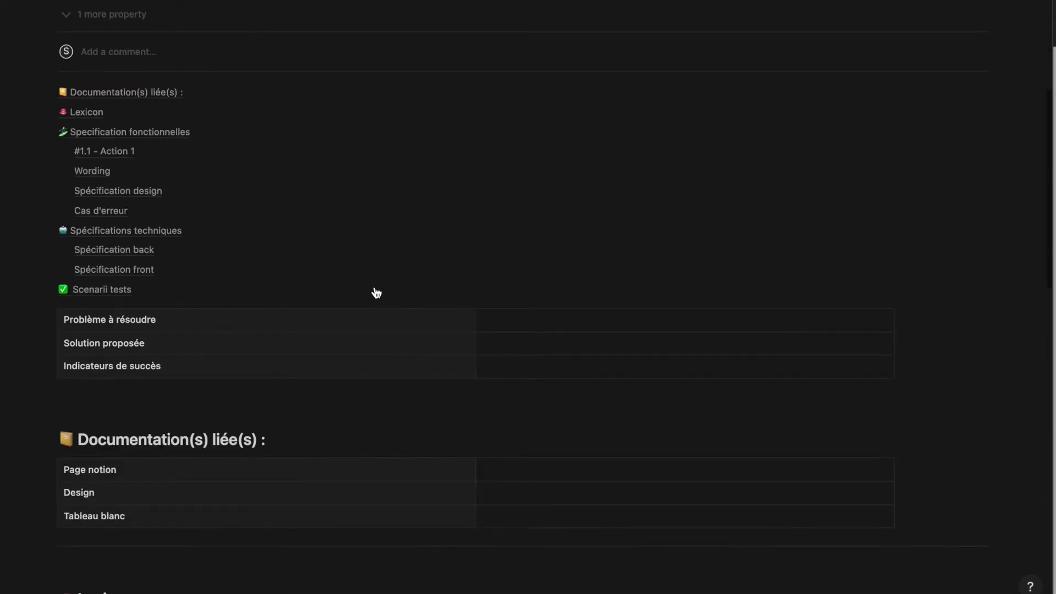
scroll(375, 287, "down", 2)
scroll(389, 222, "down", 3)
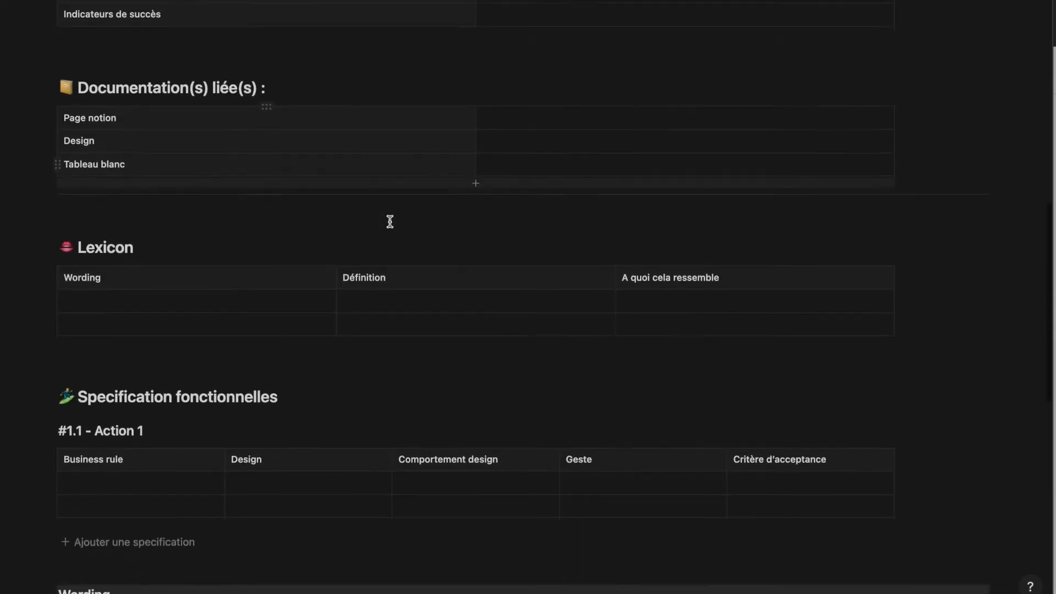
scroll(390, 222, "down", 4)
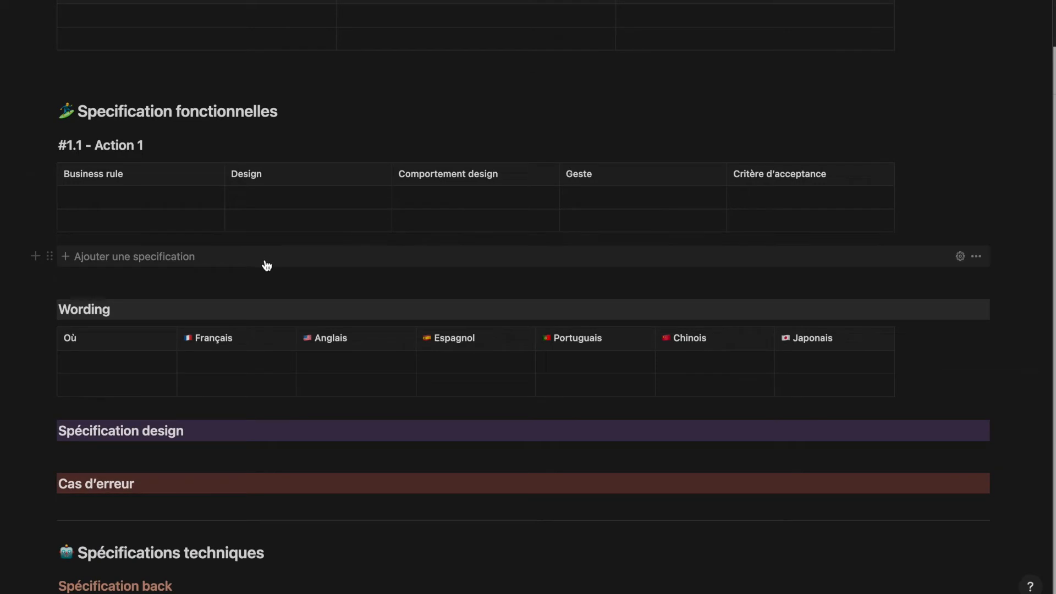
- Try adding a specification below #1.1 - Action 1 and look through the Wording, design, error-case and technical sections
left_click(267, 266)
scroll(265, 262, "down", 9)
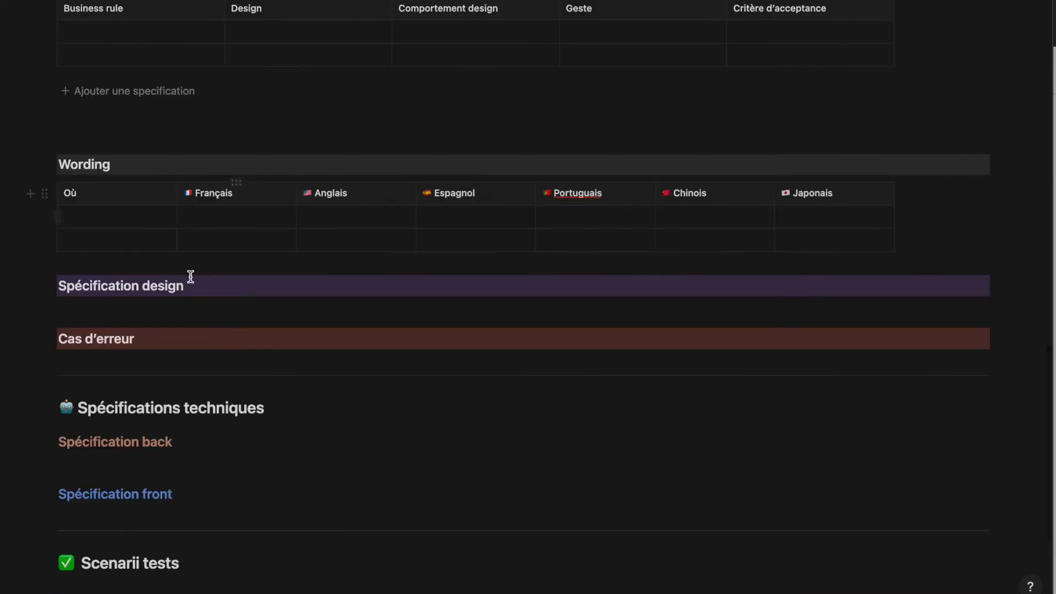
scroll(191, 287, "up", 15)
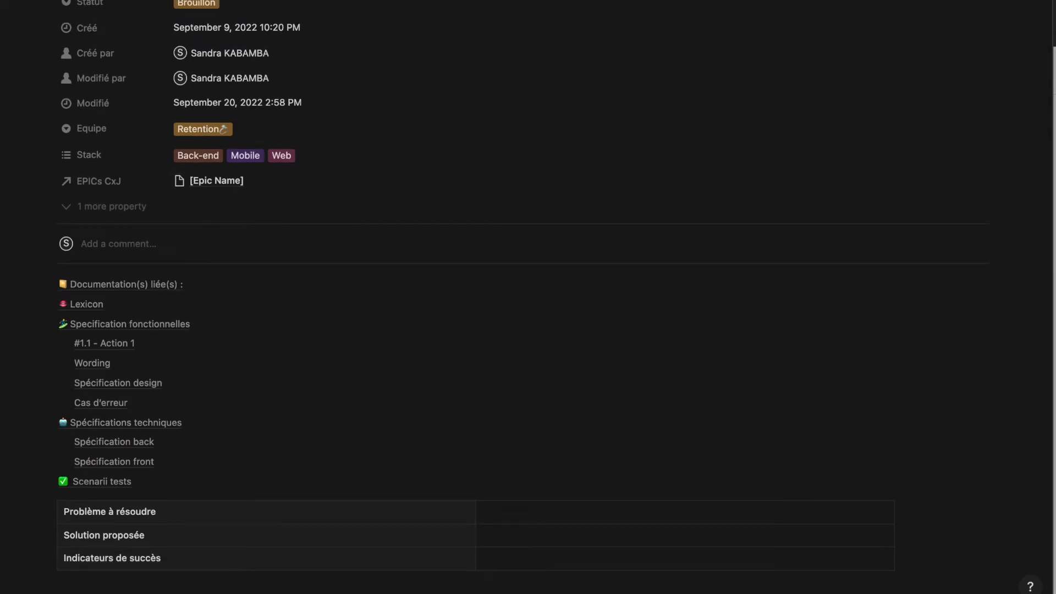
- View the specification's Statut options without changing the status and return to the Specification CxJ gallery
left_click(245, 11)
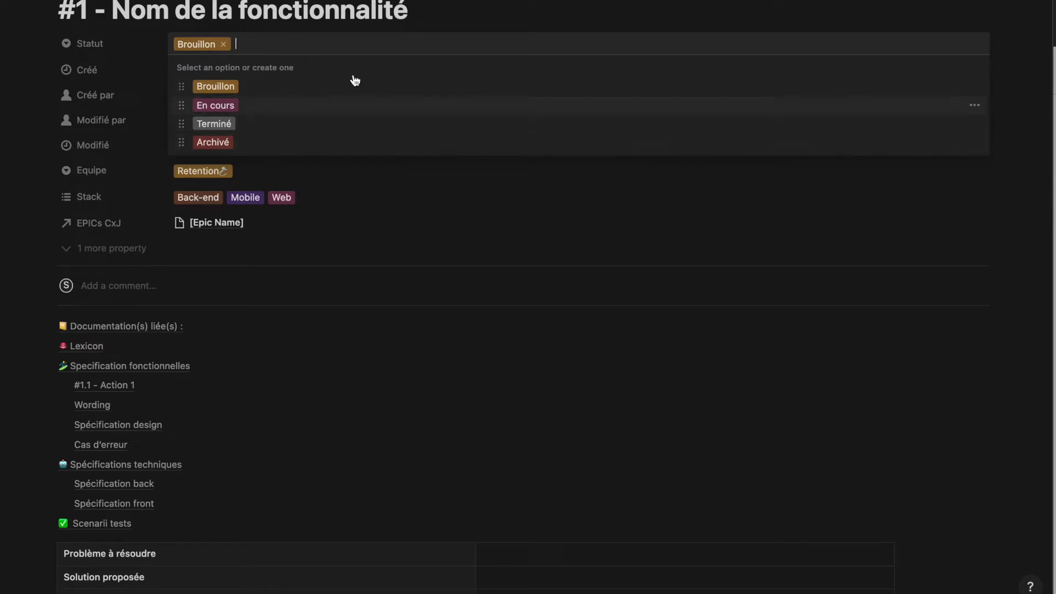
left_click(453, 7)
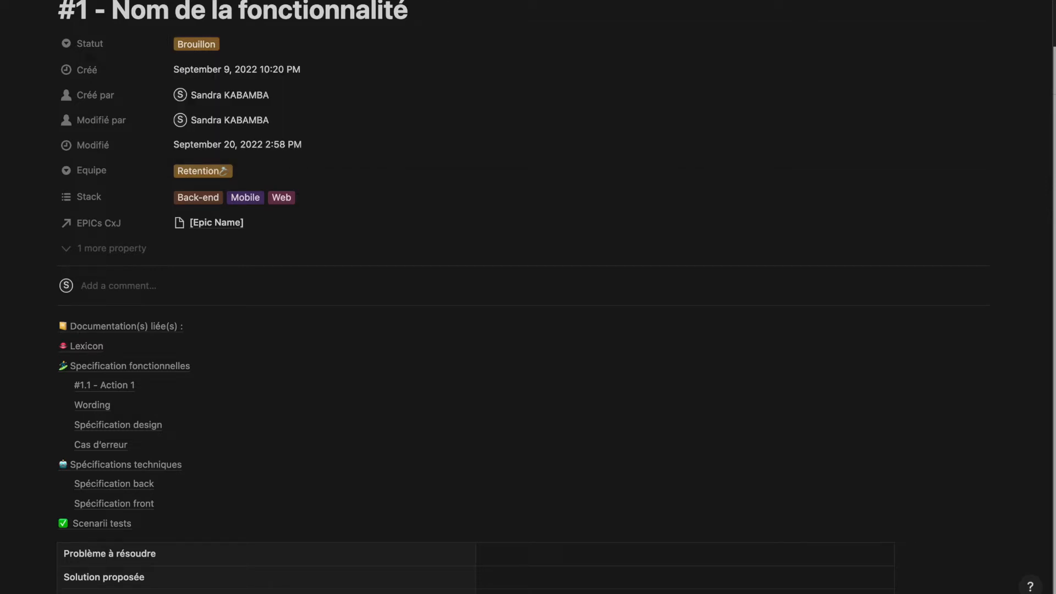
key("super+bracketleft")
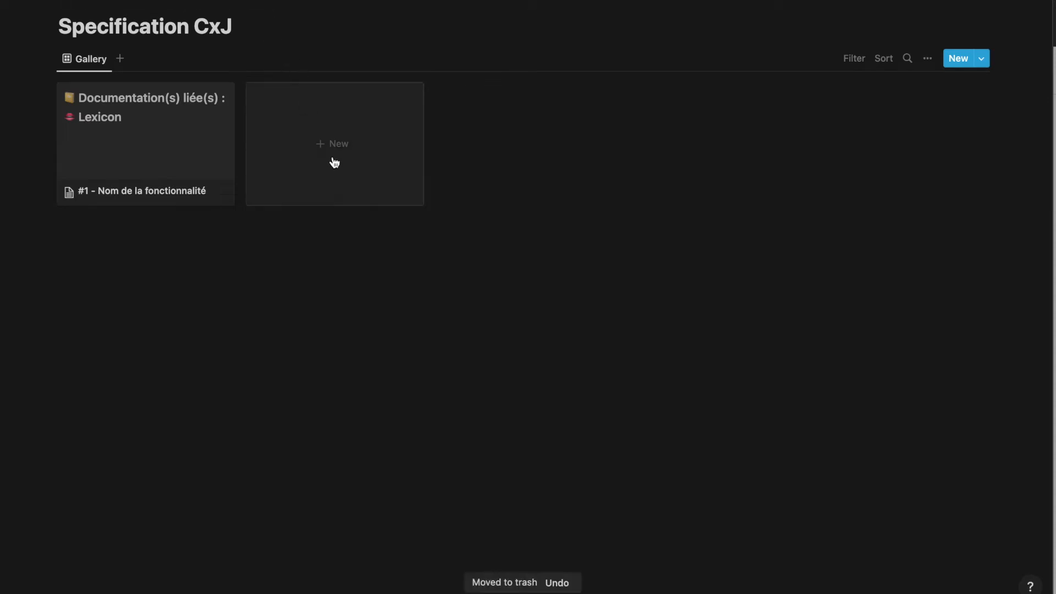
- Add a new untitled specification to the gallery, look through its prefilled sections down to Scenarii tests and close it
left_click(334, 162)
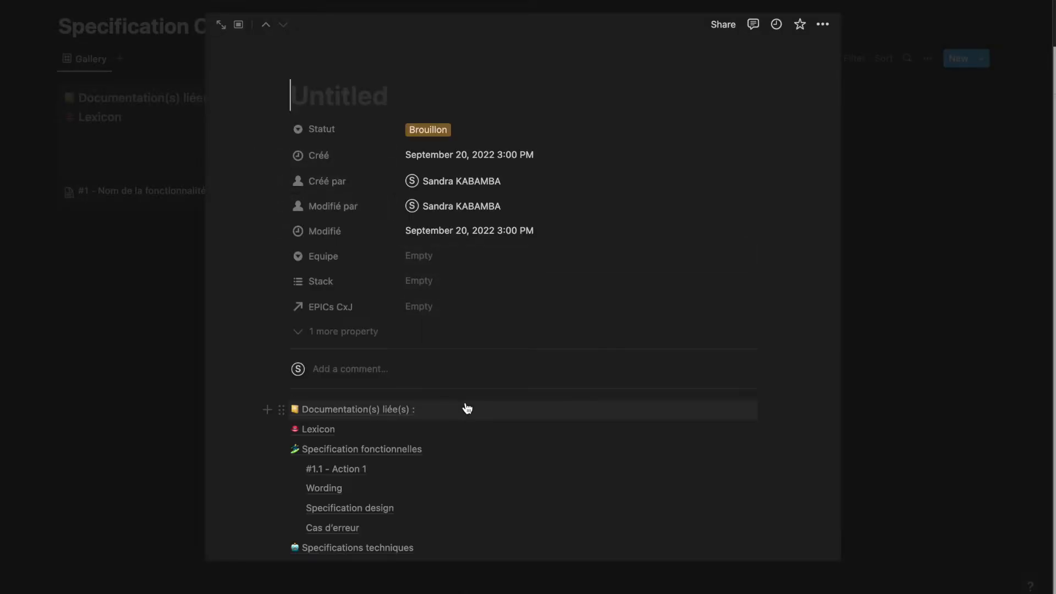
scroll(467, 409, "down", 1)
scroll(467, 409, "down", 12)
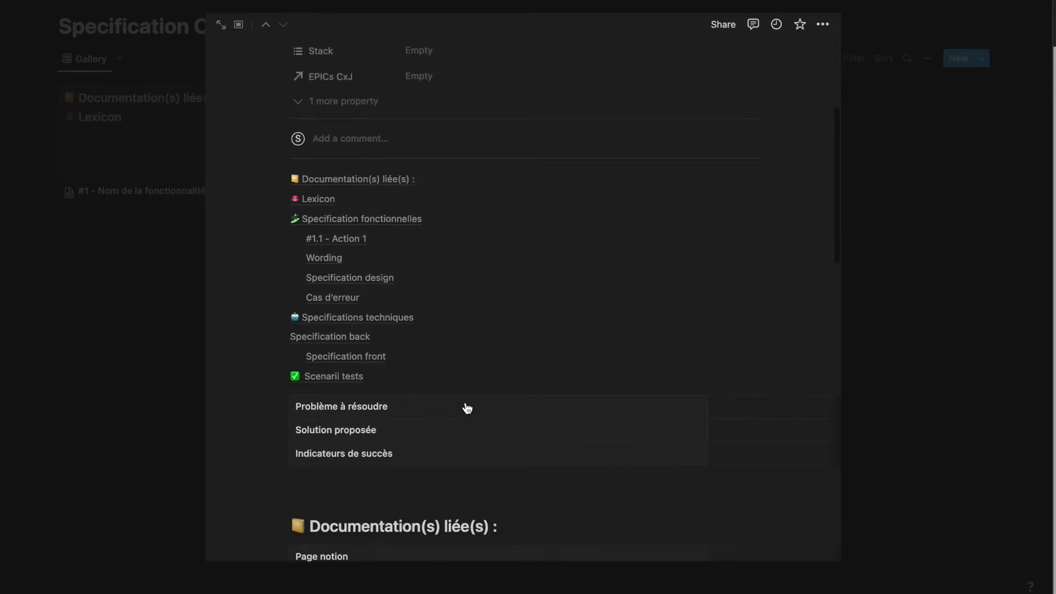
scroll(466, 403, "down", 20)
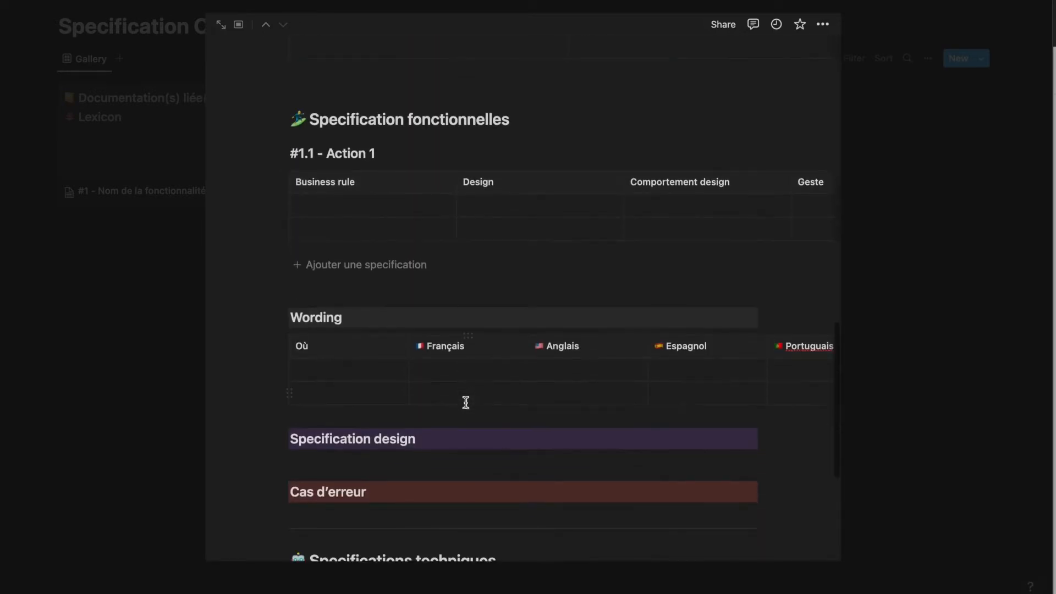
scroll(466, 402, "down", 6)
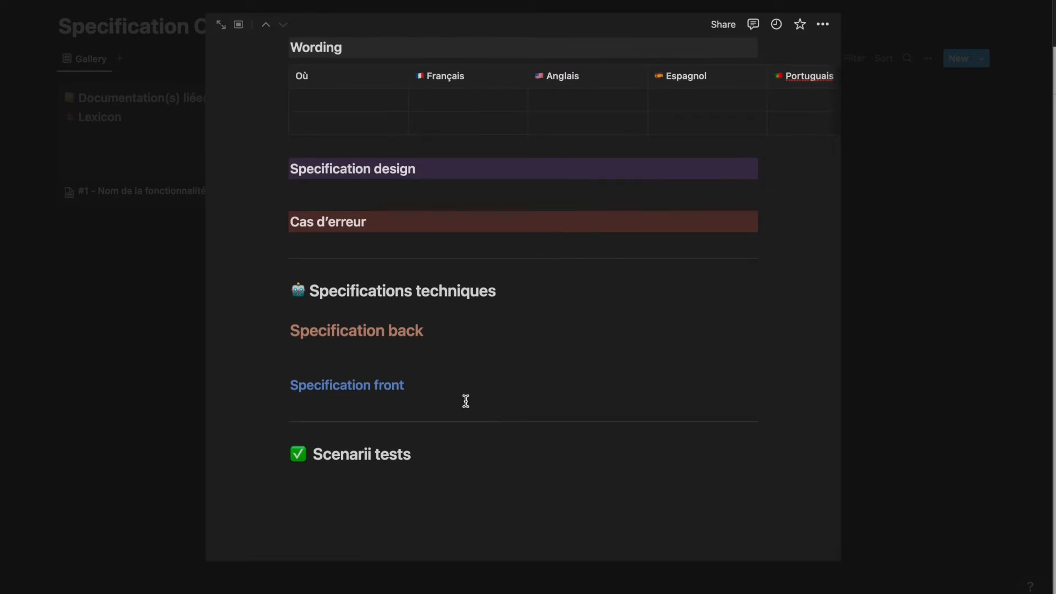
left_click(929, 327)
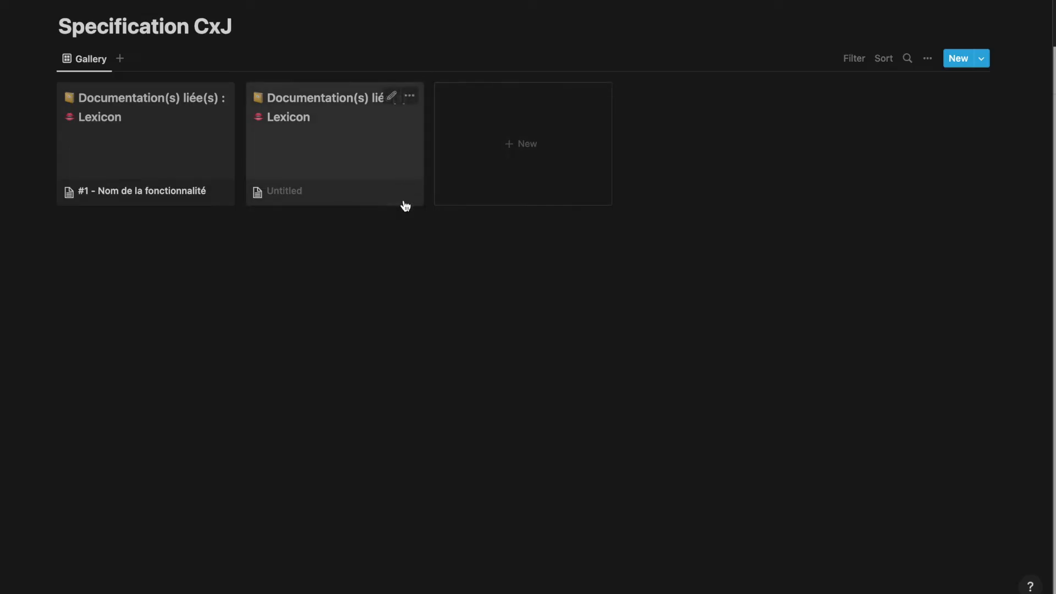
- Delete the untitled specification from the Specification CxJ gallery
left_click(410, 97)
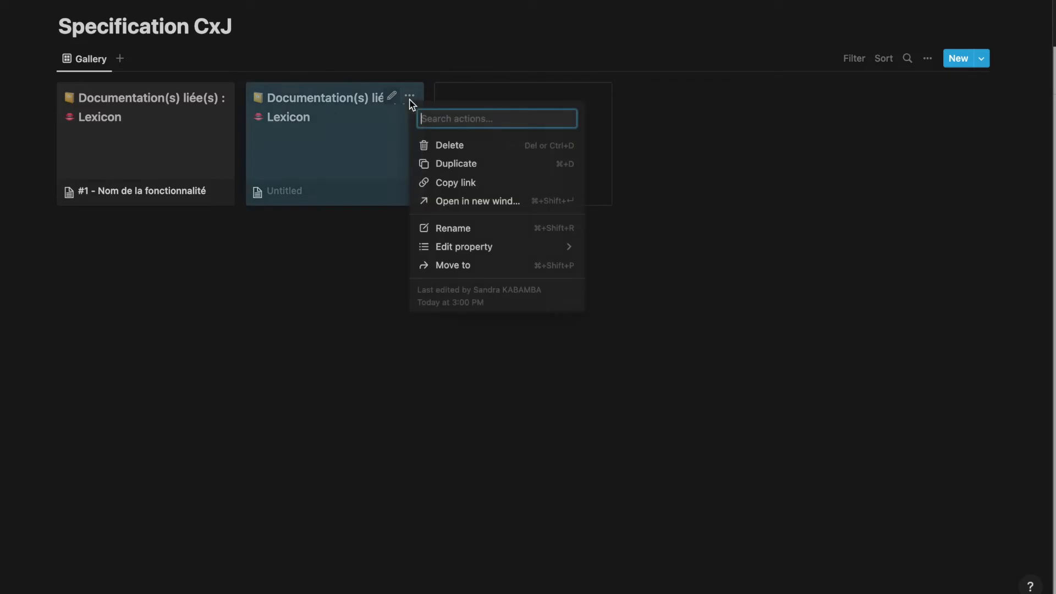
left_click(441, 144)
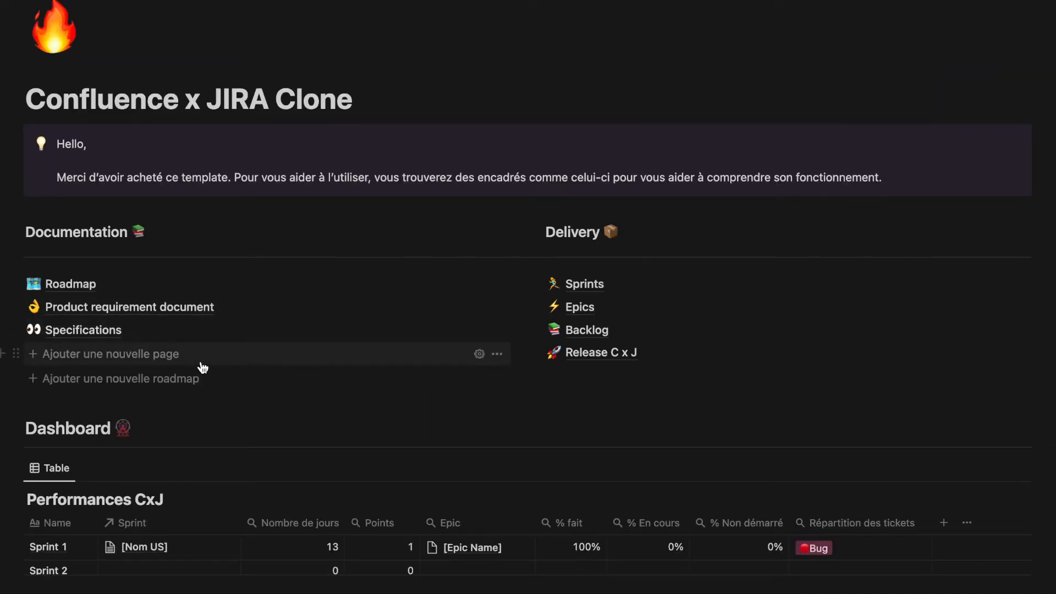
- Add a new untitled page under Documentation on the home page, return from it and delete it
left_click(276, 364)
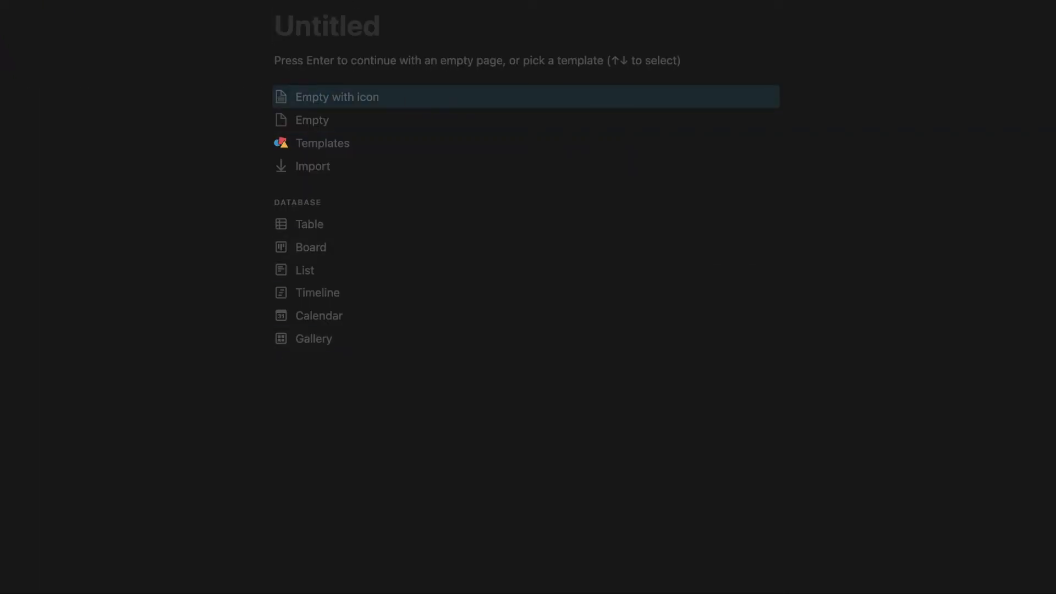
key("super+[")
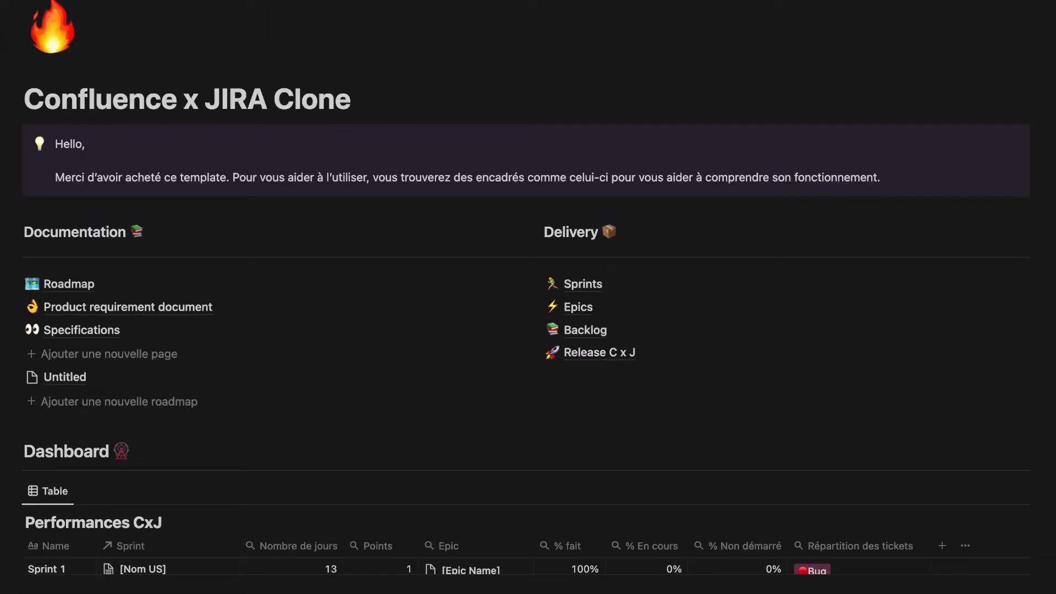
left_click(20, 379)
key("Delete")
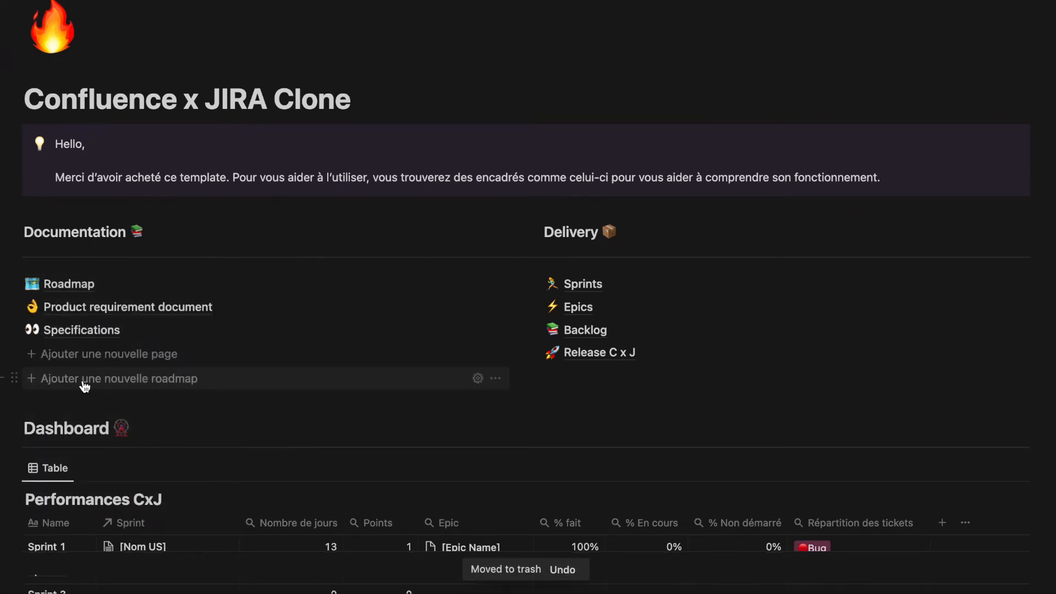
- Add a new roadmap board under Documentation, look at its Now, Next and Later columns and undo the addition
left_click(82, 384)
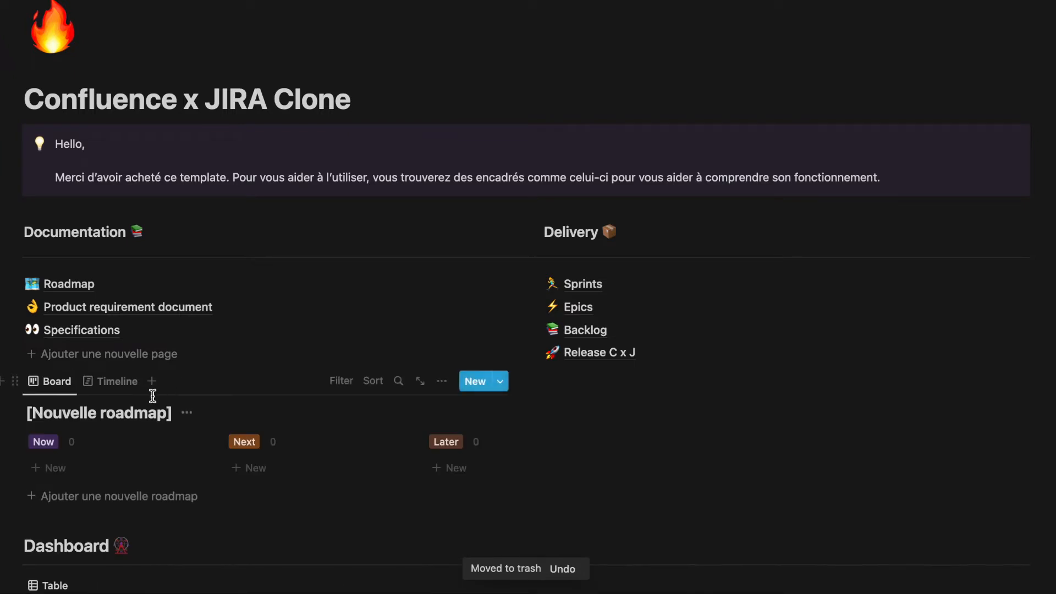
scroll(165, 396, "down", 3)
scroll(154, 398, "down", 1)
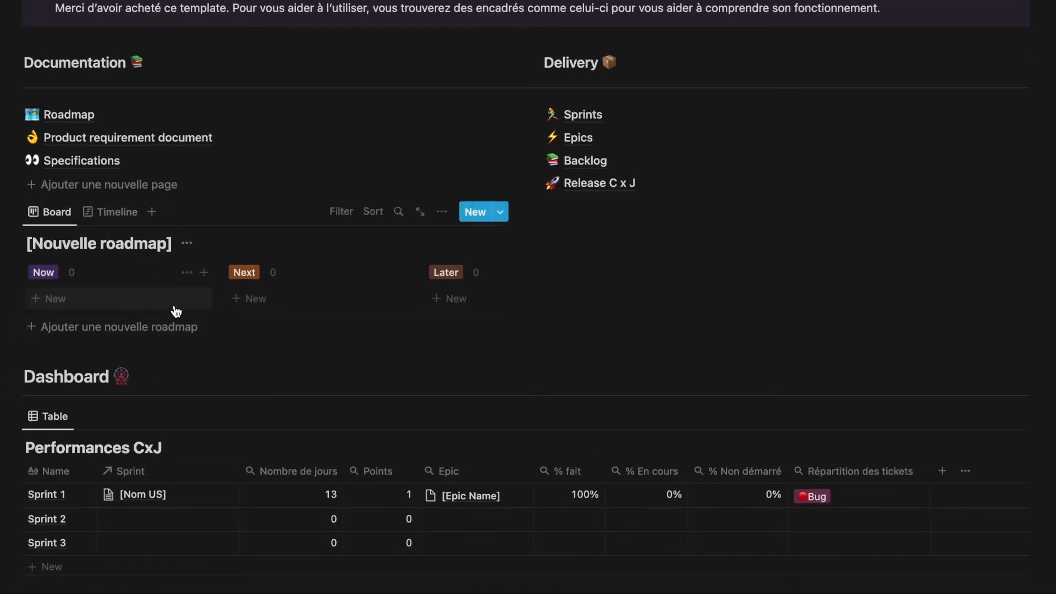
key("ctrl+z")
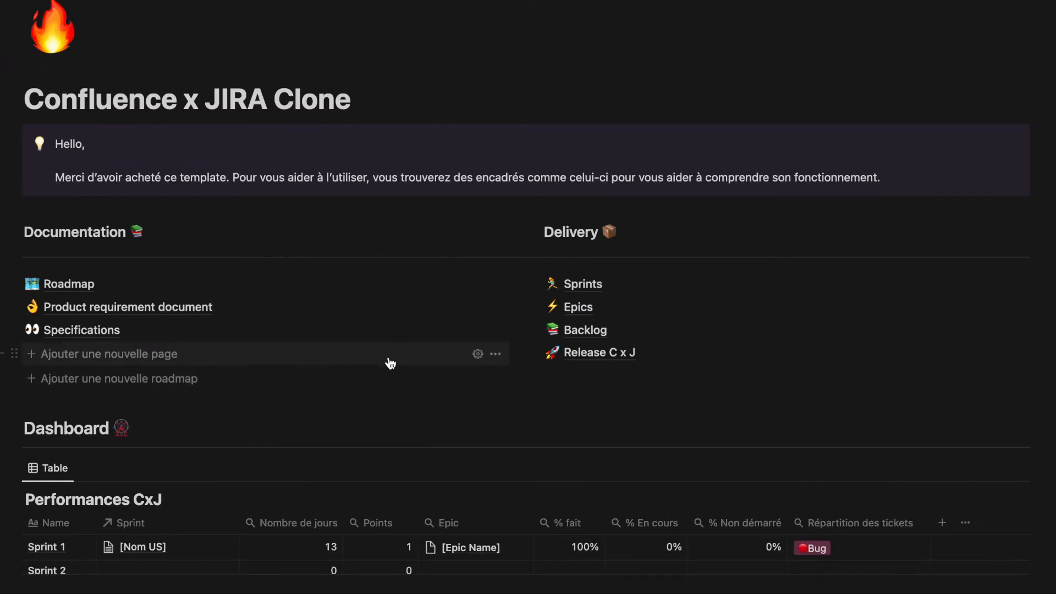
- Open the Sprints page, expand Sprint en cours and examine the current sprint board's status columns
left_click(583, 284)
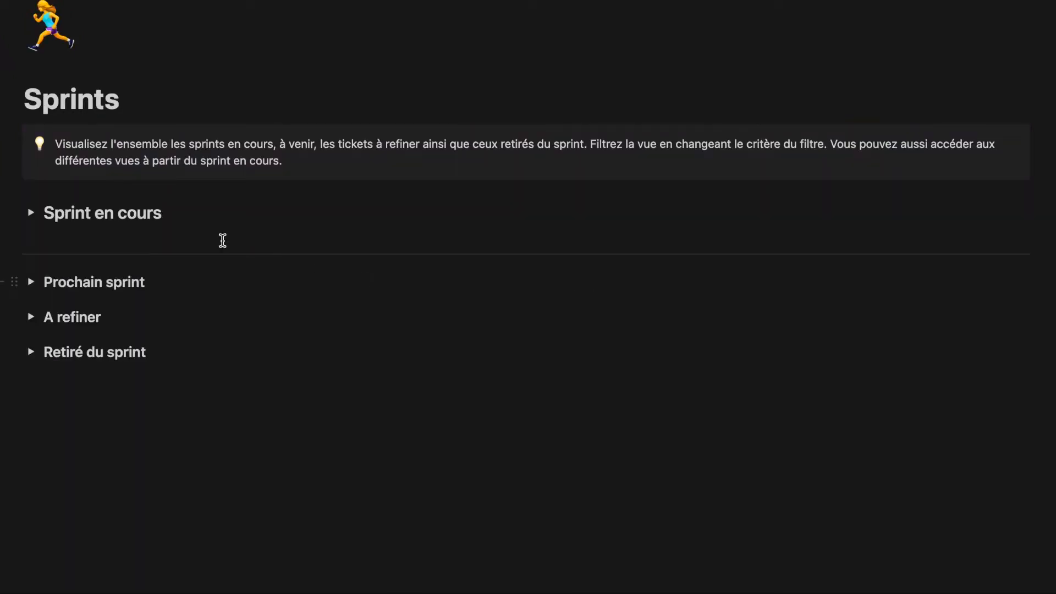
left_click(32, 215)
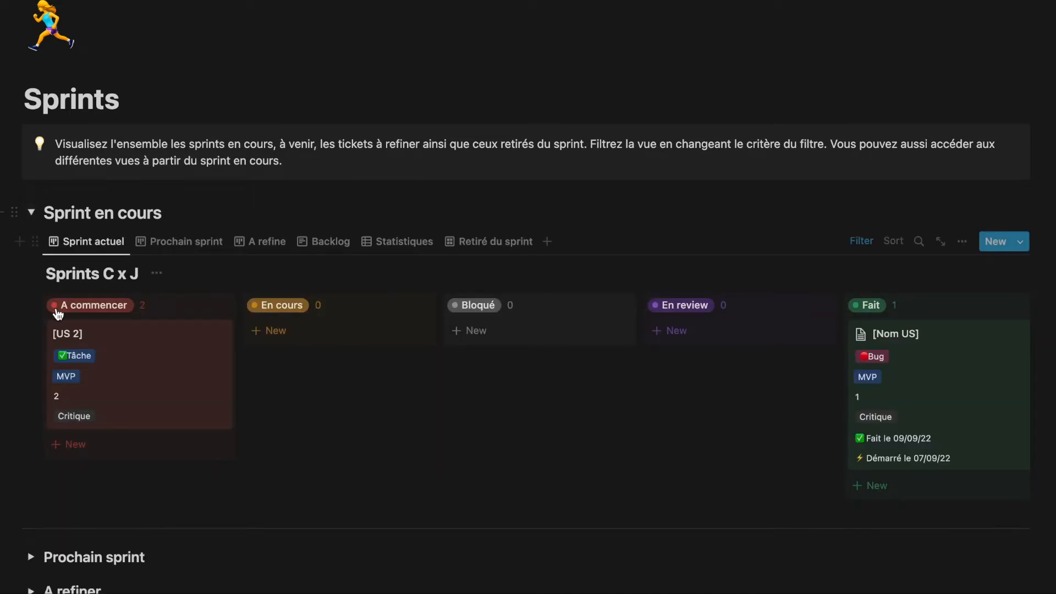
scroll(55, 341, "down", 2)
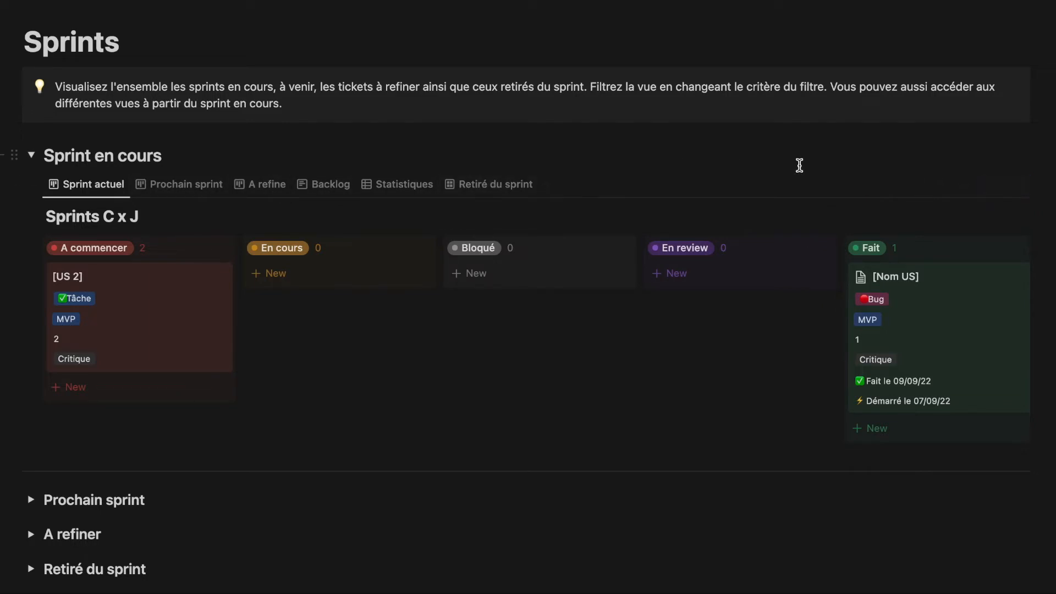
scroll(738, 276, "down", 5)
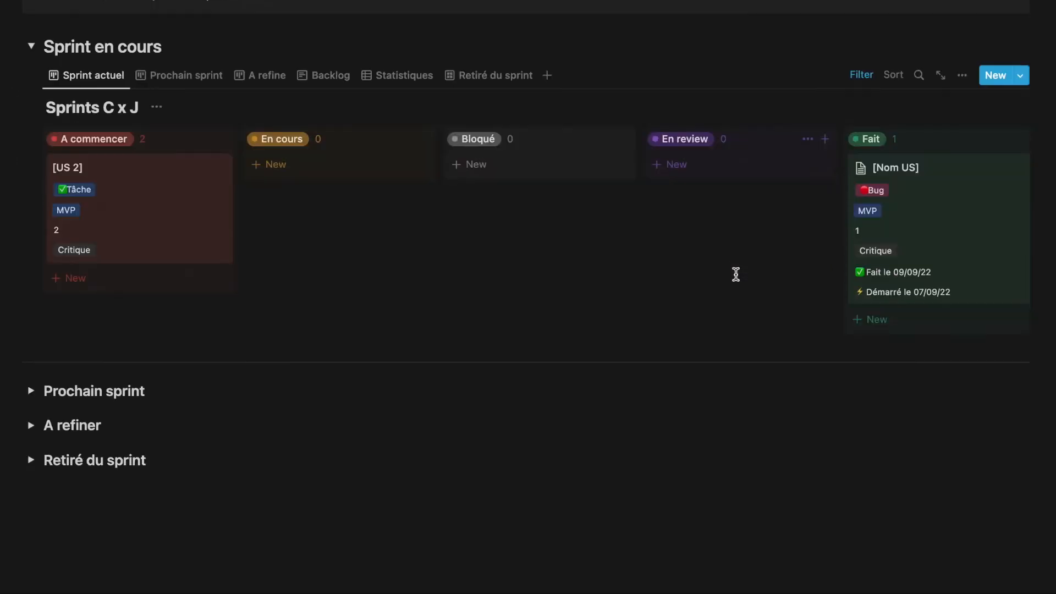
scroll(736, 274, "up", 3)
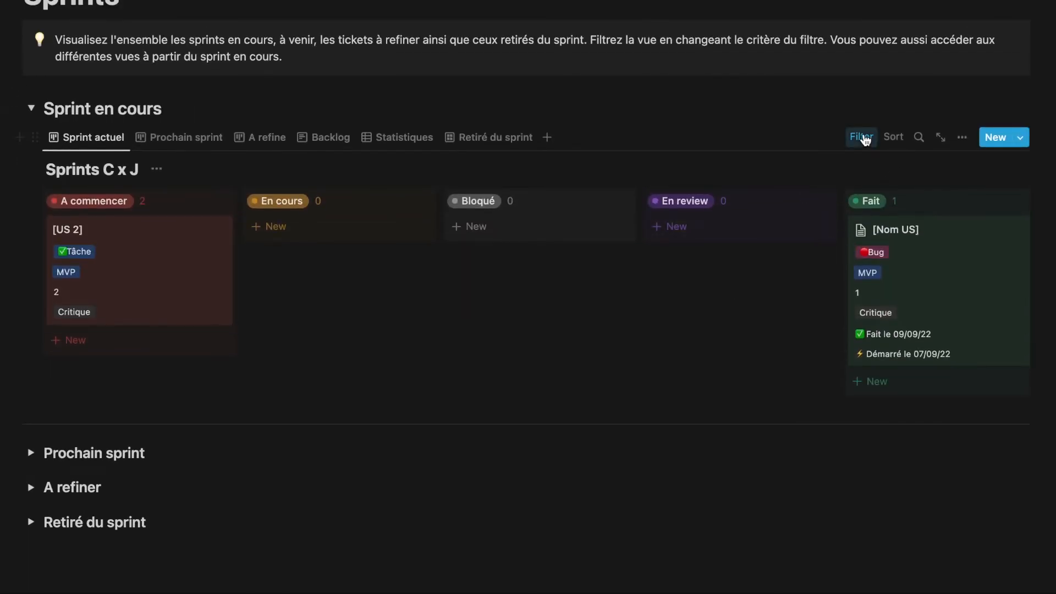
- Show the current sprint board's filter rule and view the selectable sprints without changing the filter
left_click(860, 137)
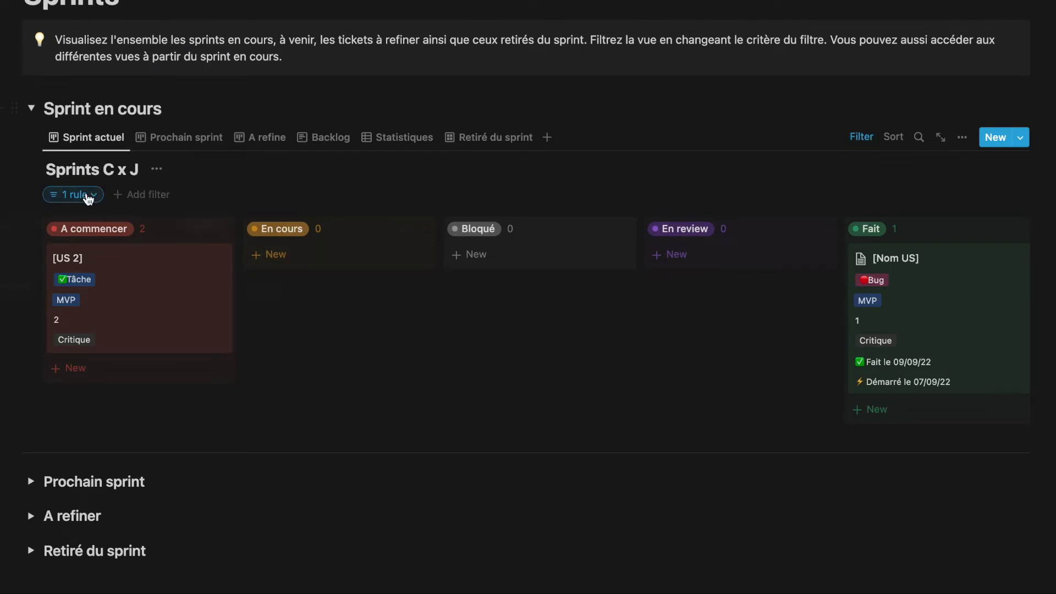
left_click(88, 197)
left_click(247, 231)
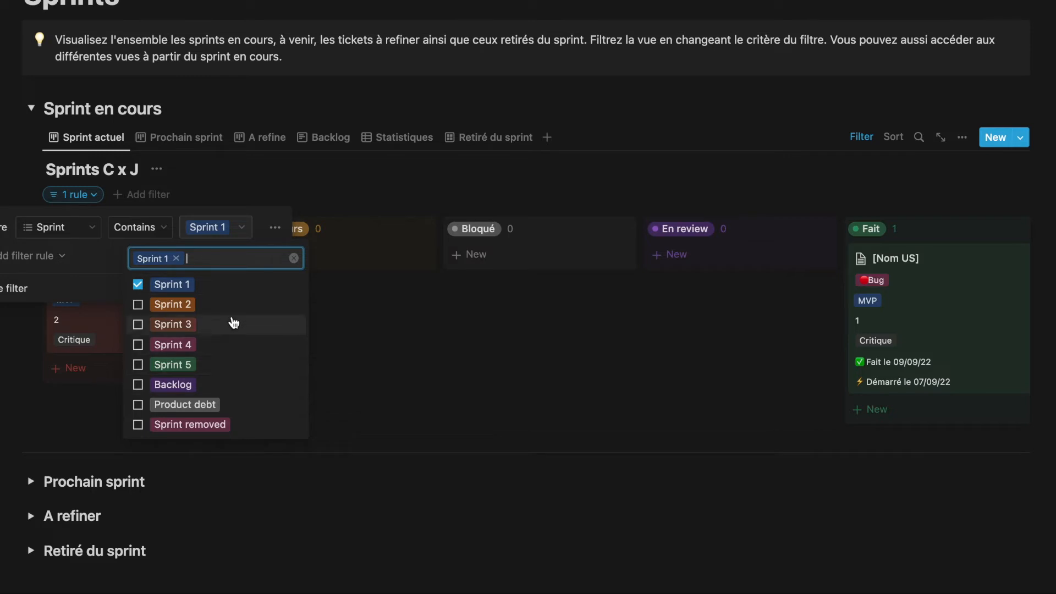
left_click(332, 187)
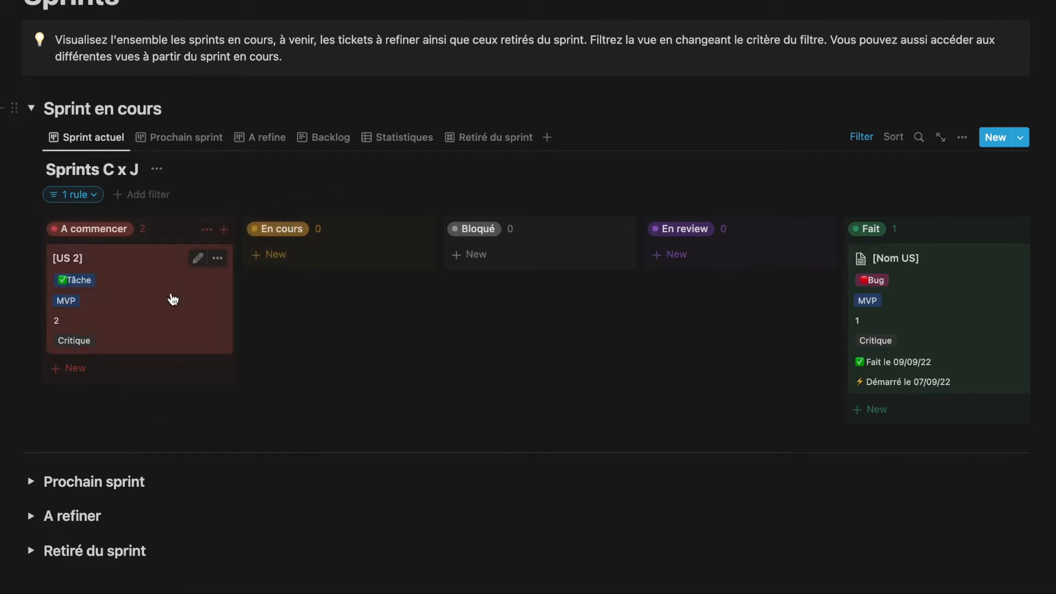
- Open the [US 2] ticket and view the options of its Type property without changing the selection
left_click(174, 299)
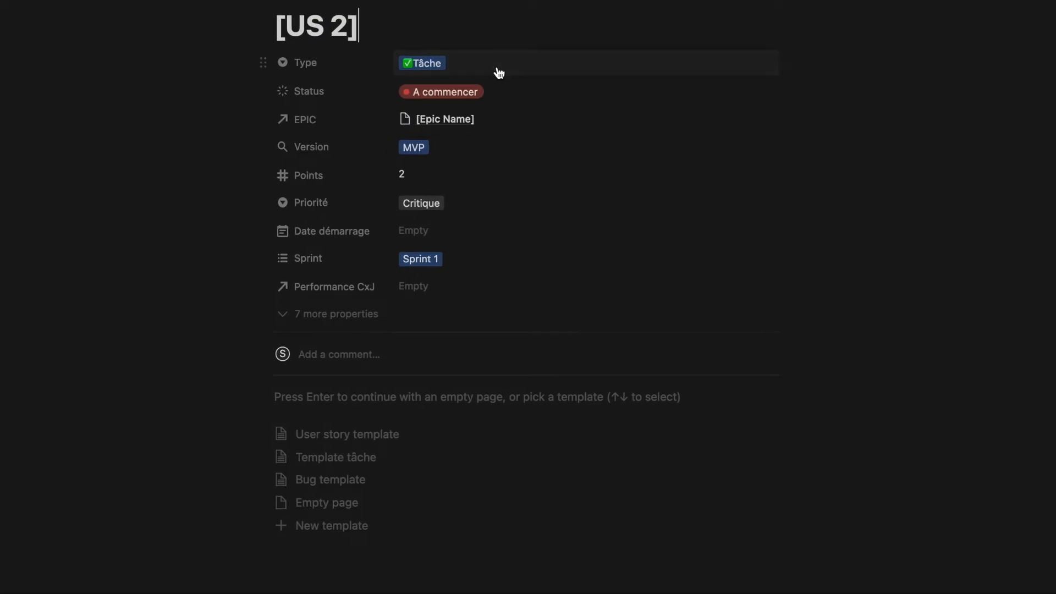
left_click(499, 74)
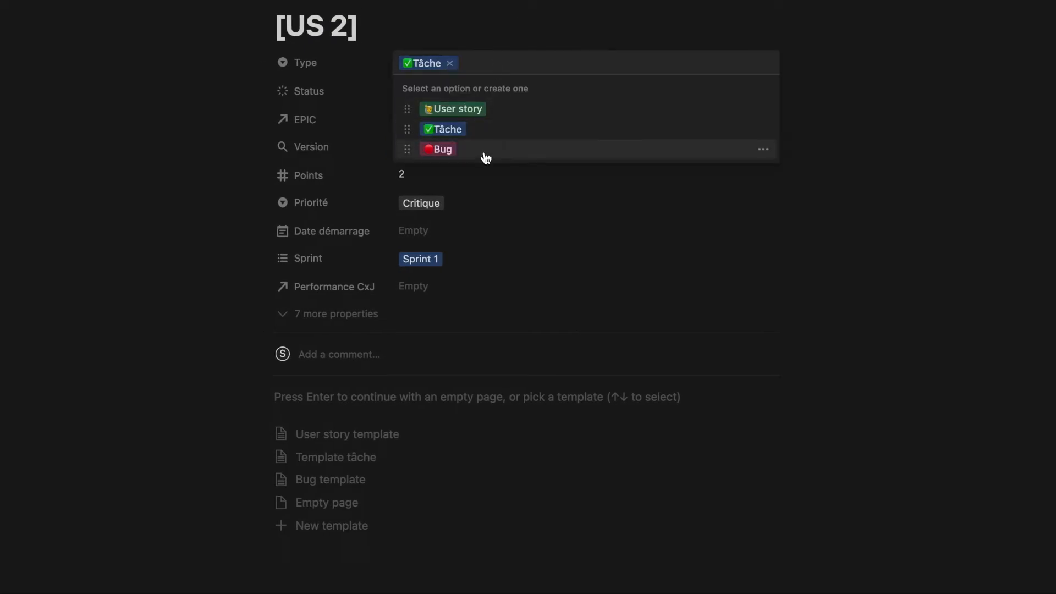
left_click(822, 86)
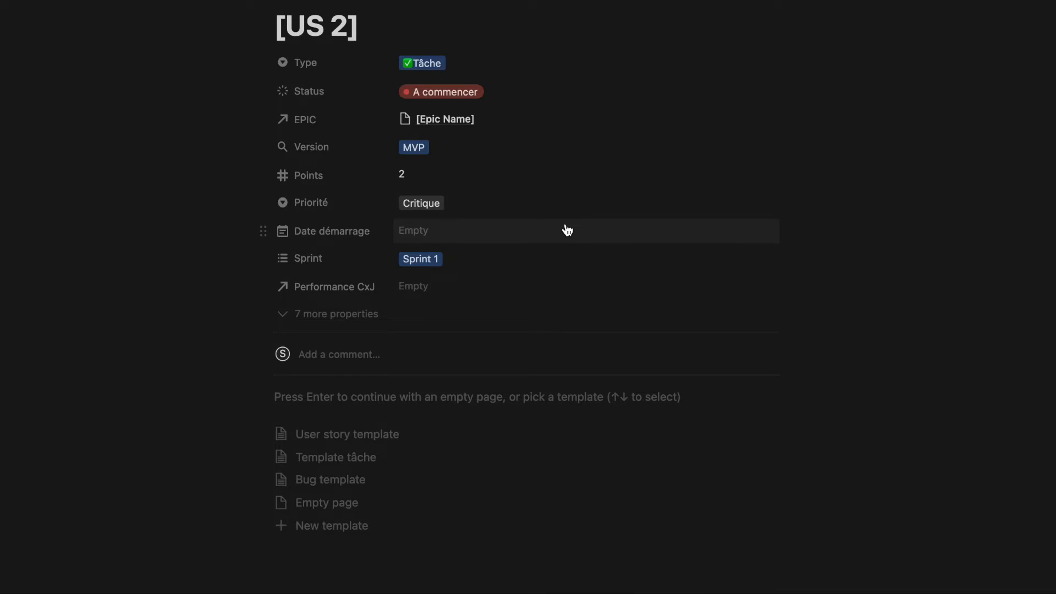
- Link the [US 2] ticket's Performance CxJ relation to the Sprint 1 page
left_click(524, 284)
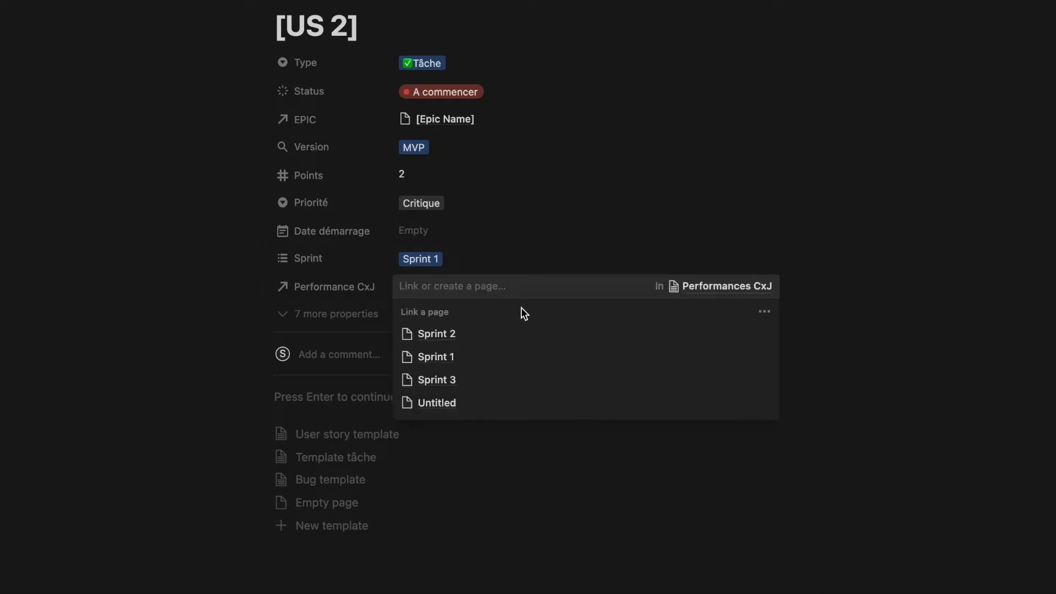
left_click(509, 357)
left_click(842, 242)
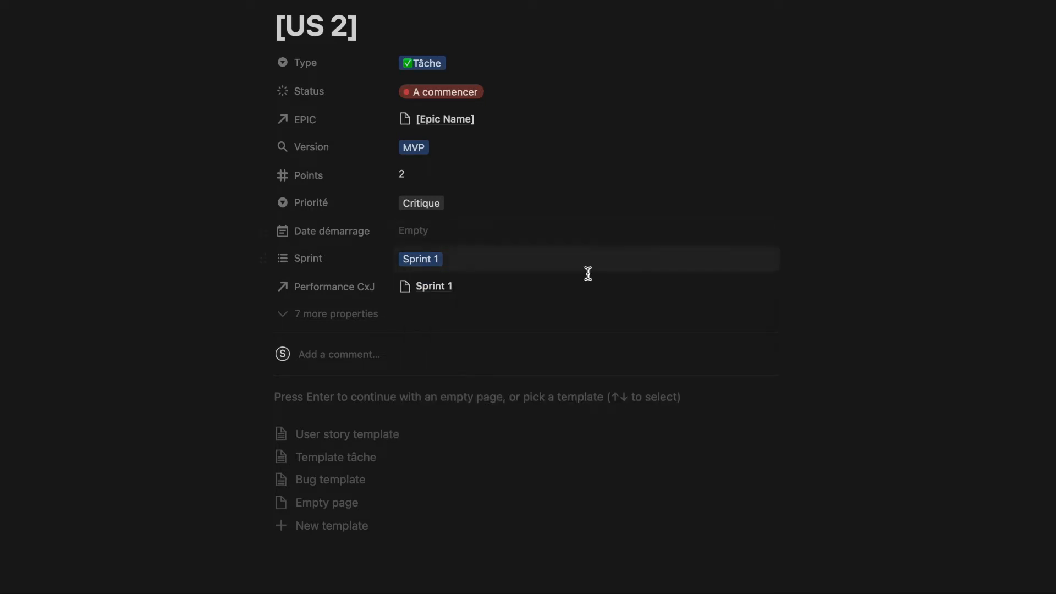
- Expand the ticket's hidden properties, set its status to En cours and its Date démarrage to September 20, 2022
left_click(330, 317)
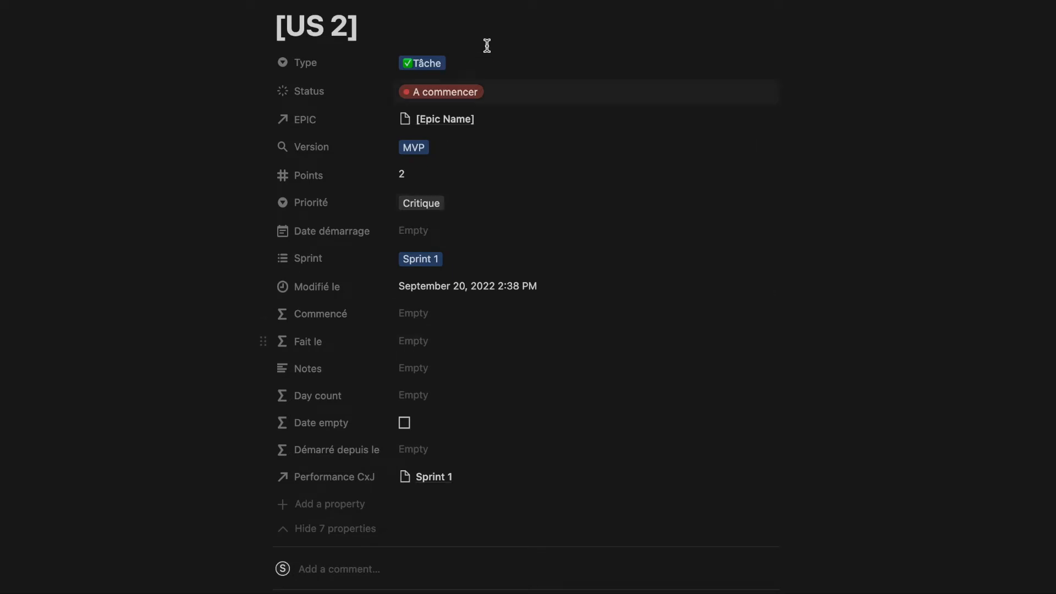
left_click(501, 93)
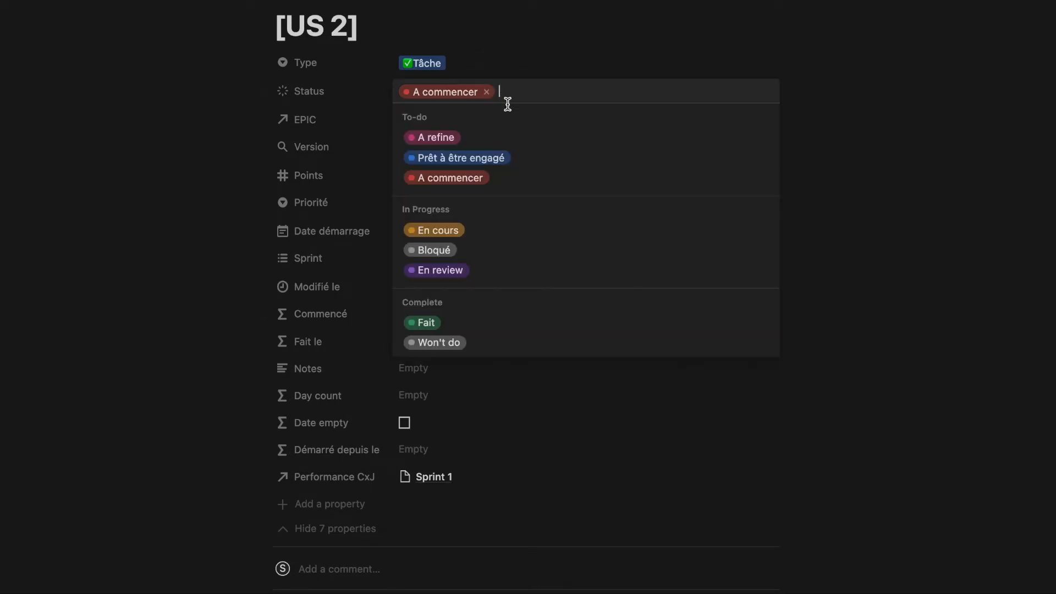
left_click(493, 231)
left_click(547, 235)
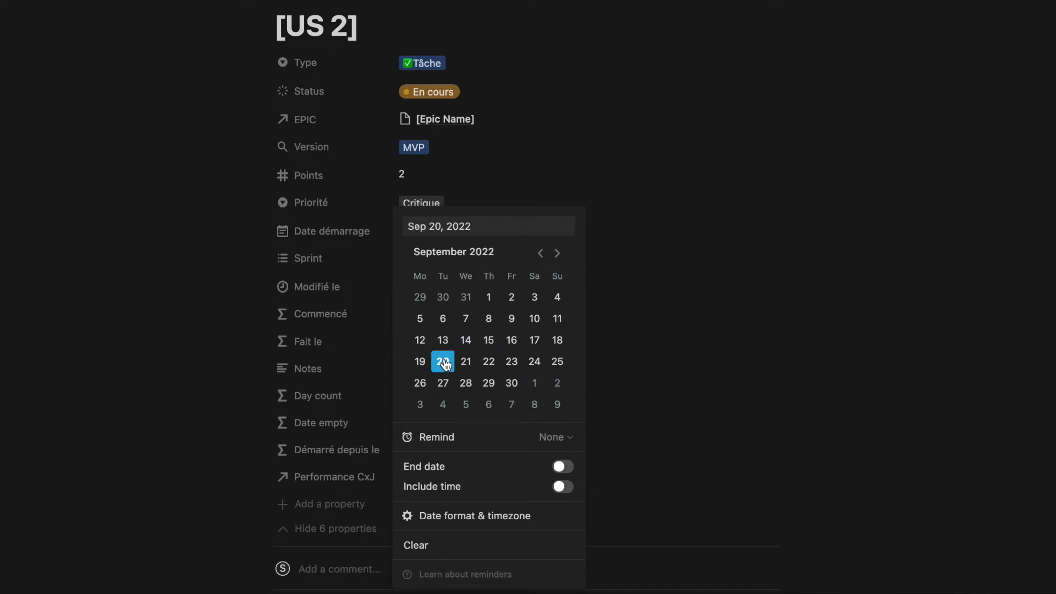
left_click(715, 160)
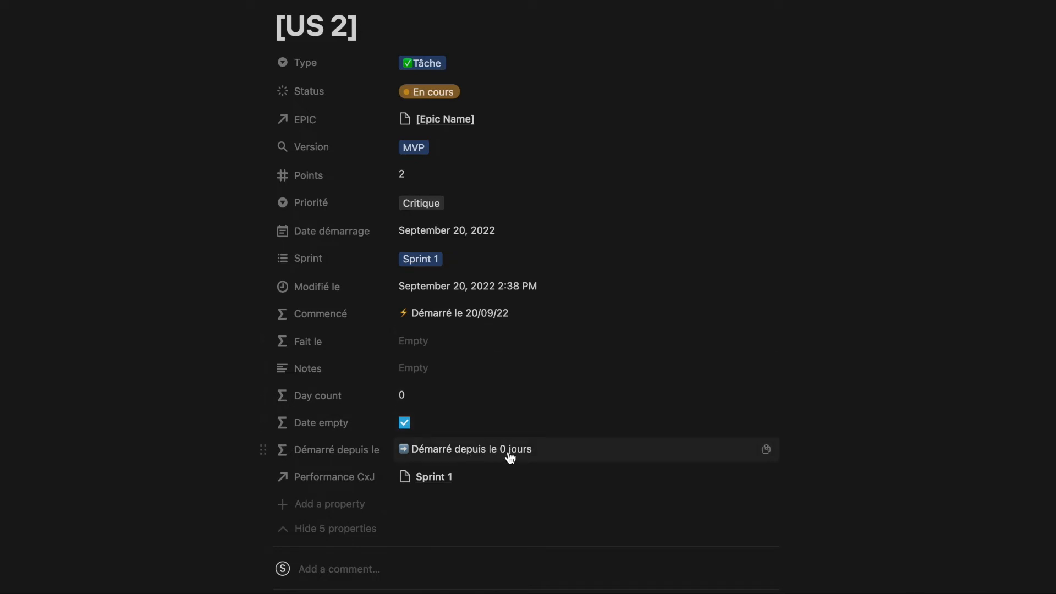
- Set the [US 2] ticket's status to Fait and apply the Bug template to its page body
left_click(517, 89)
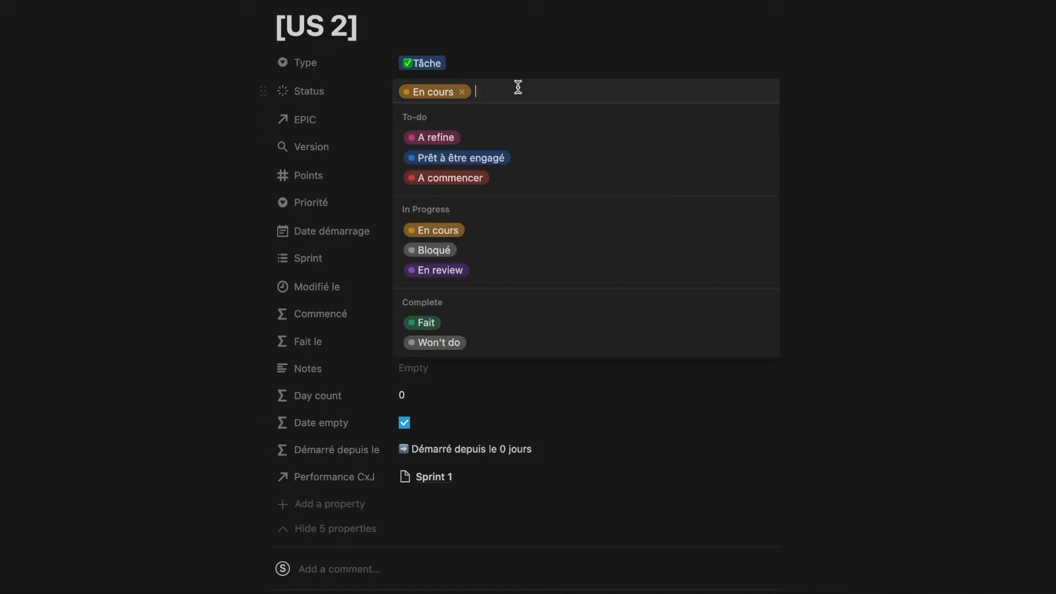
left_click(473, 327)
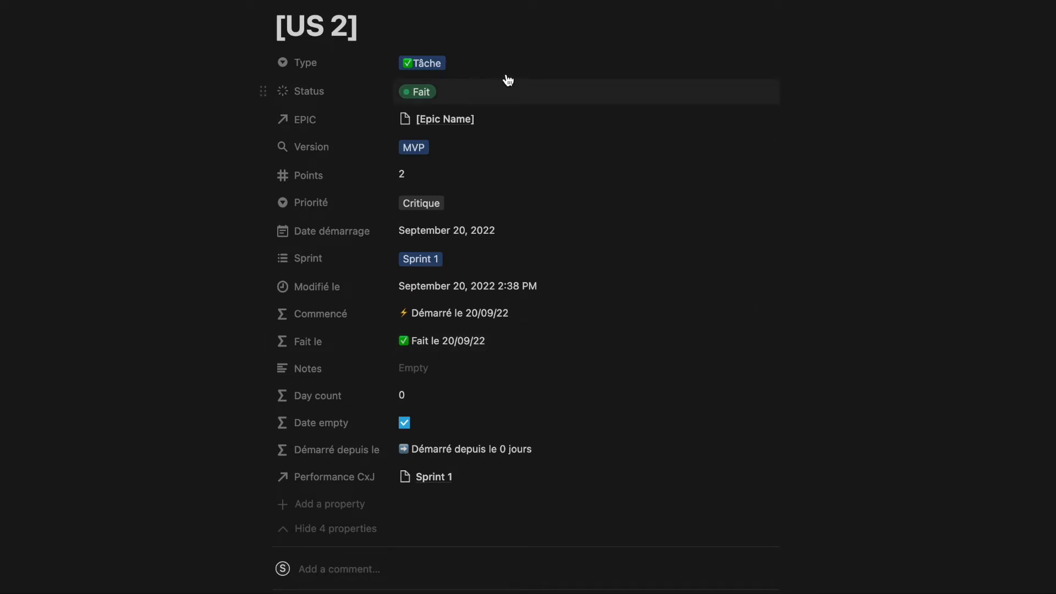
scroll(504, 73, "down", 5)
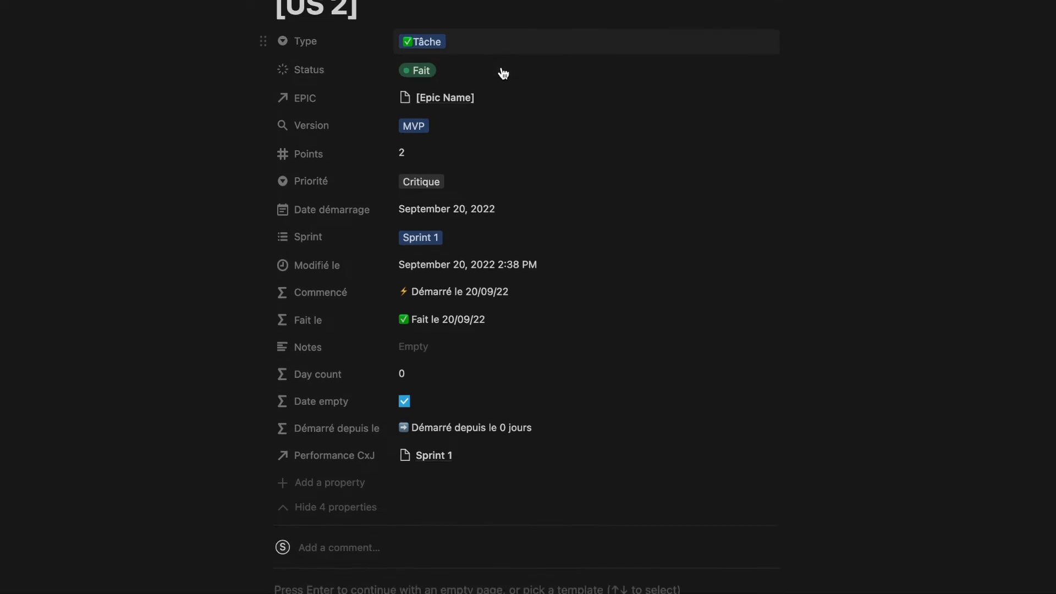
scroll(503, 73, "down", 1)
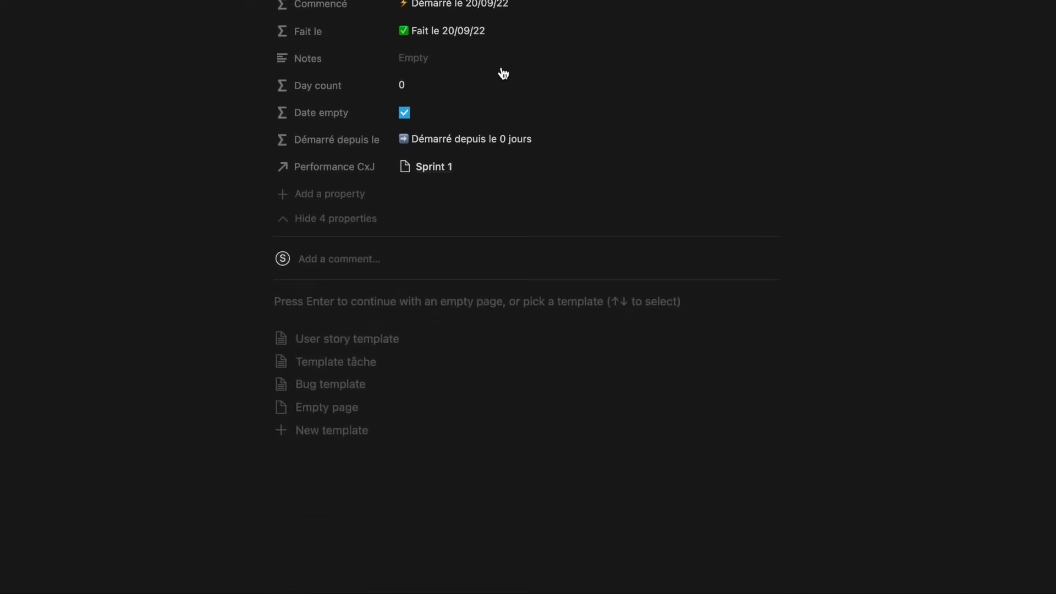
left_click(384, 390)
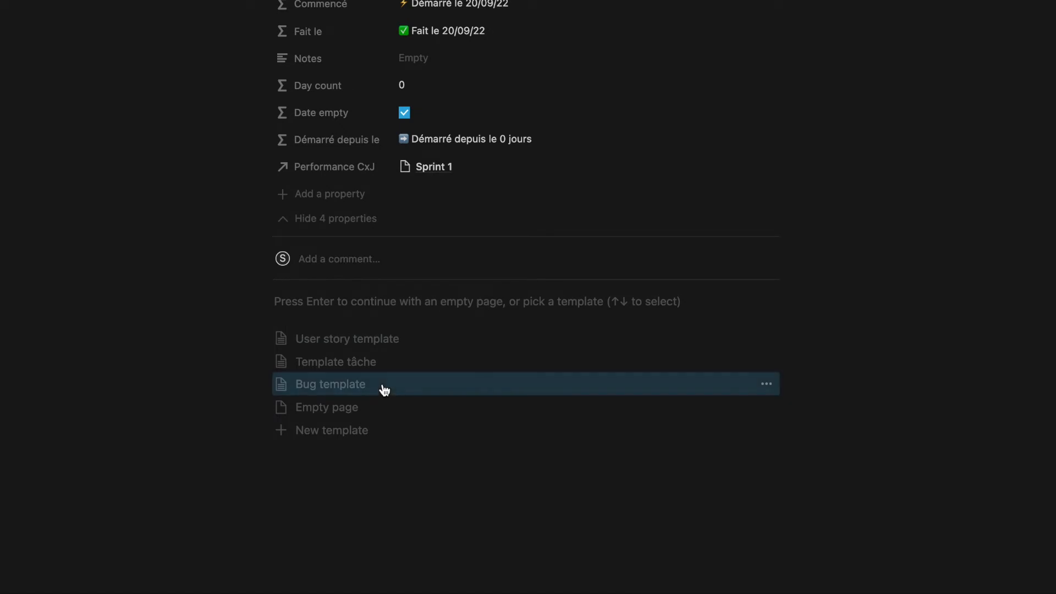
scroll(383, 384, "down", 6)
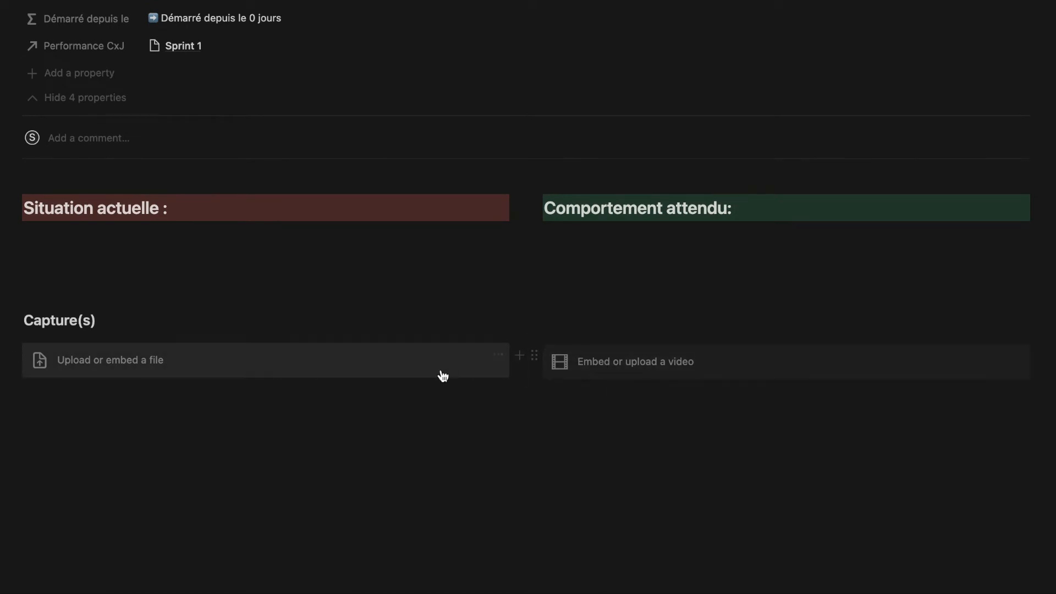
- Return to the current sprint board and examine the tickets in the Fait column and the hidden groups
scroll(619, 378, "up", 8)
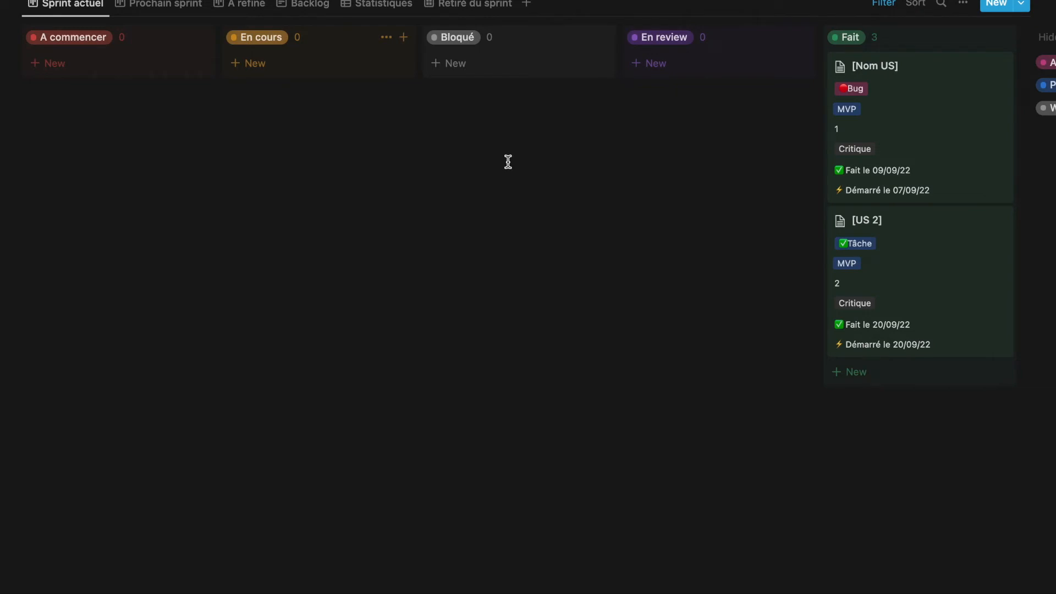
scroll(508, 162, "right", 4)
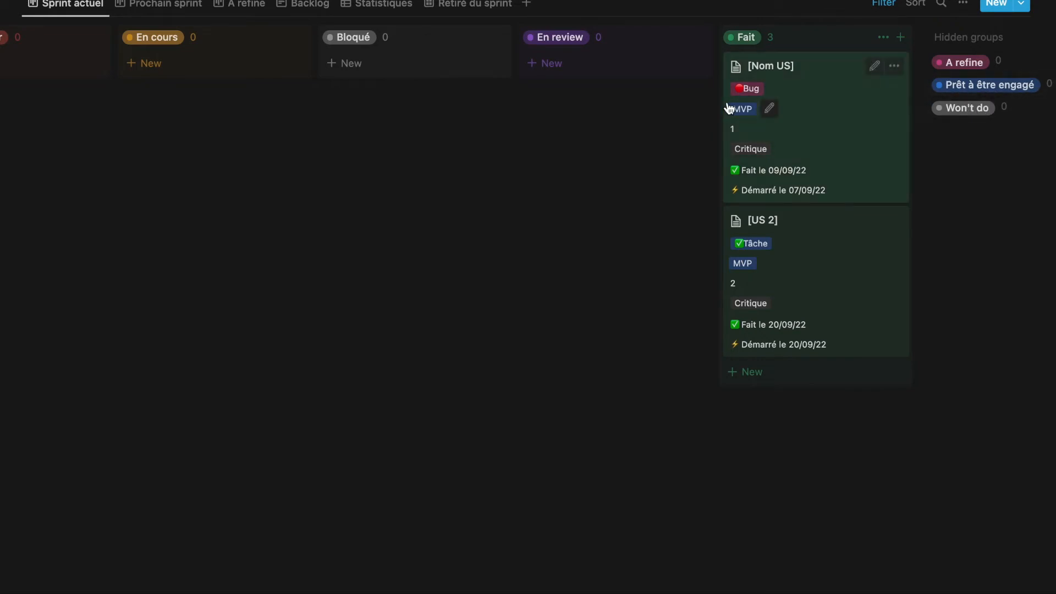
scroll(728, 107, "left", 4)
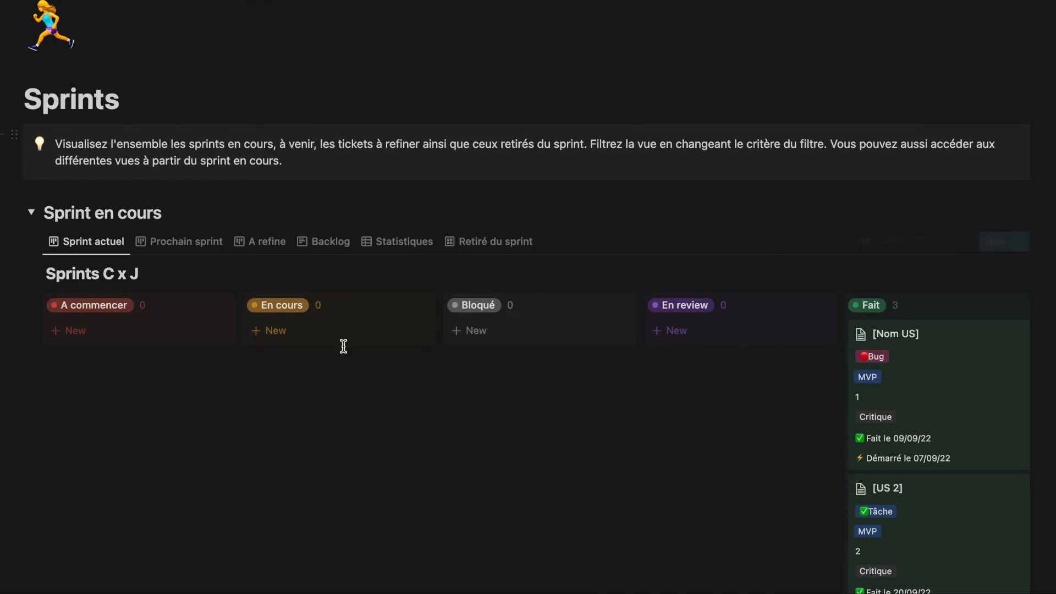
scroll(343, 346, "down", 5)
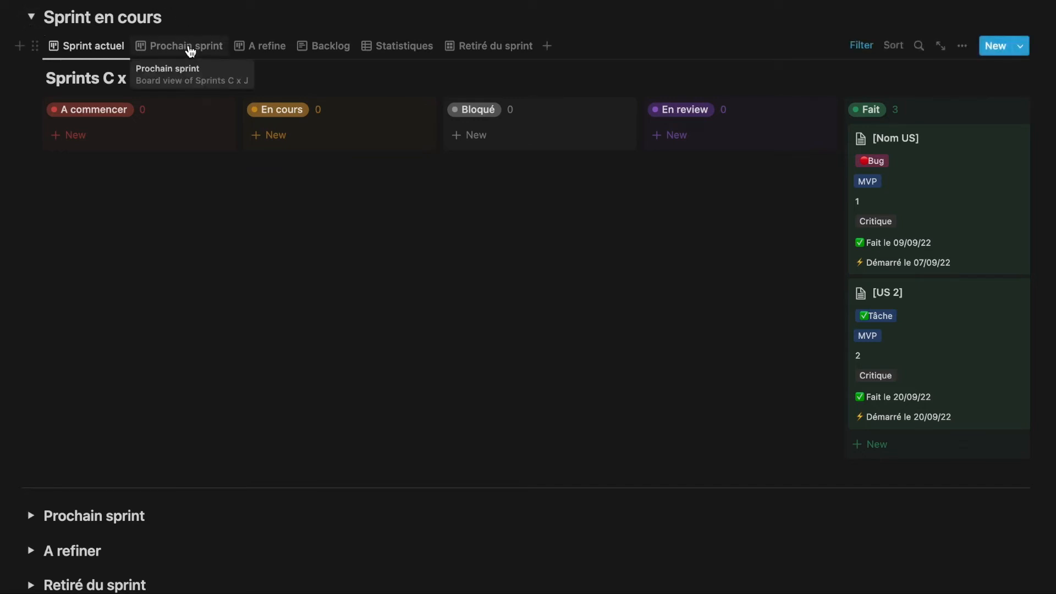
- Collapse Sprint en cours, view the Prochain sprint and A refiner boards in turn, and leave Retiré du sprint expanded
left_click(31, 18)
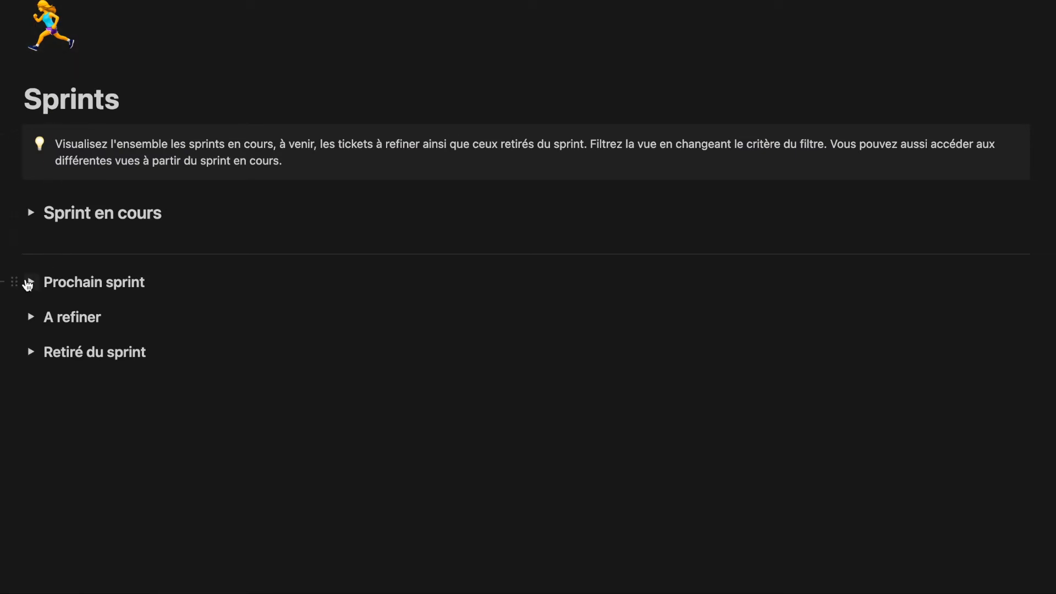
left_click(28, 283)
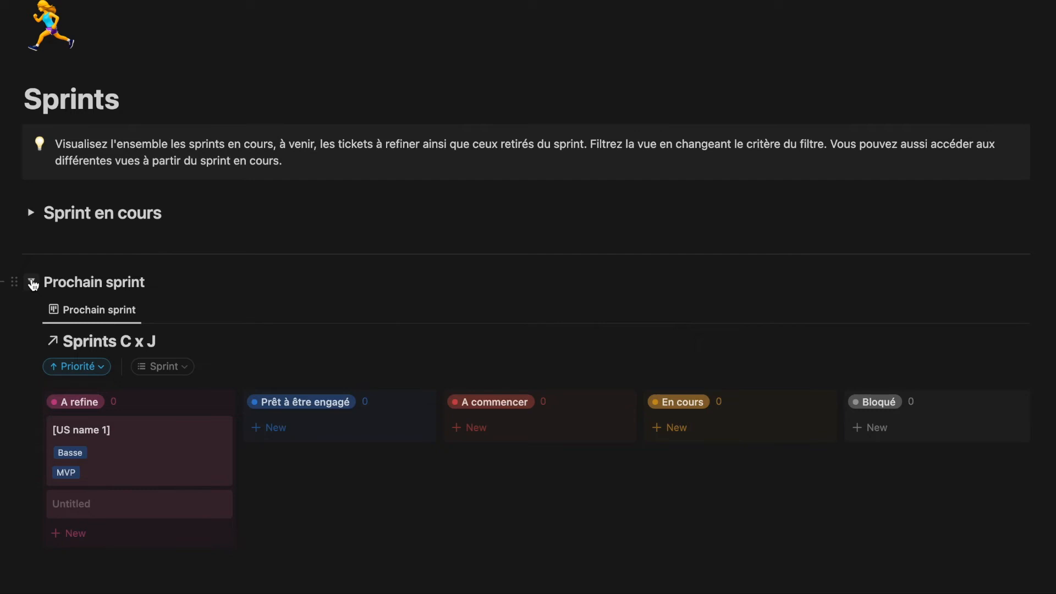
left_click(32, 284)
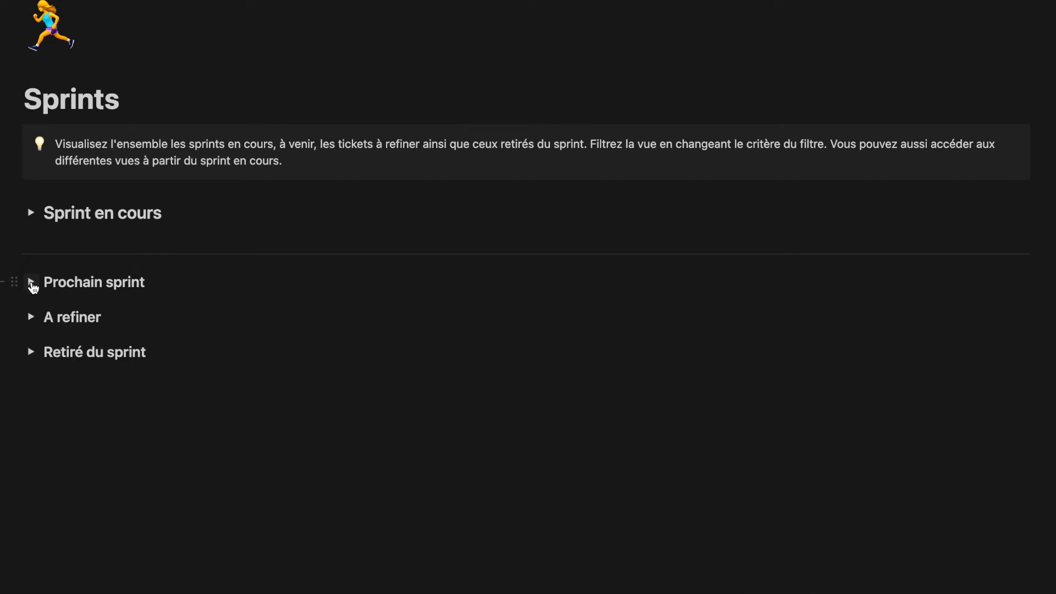
left_click(33, 324)
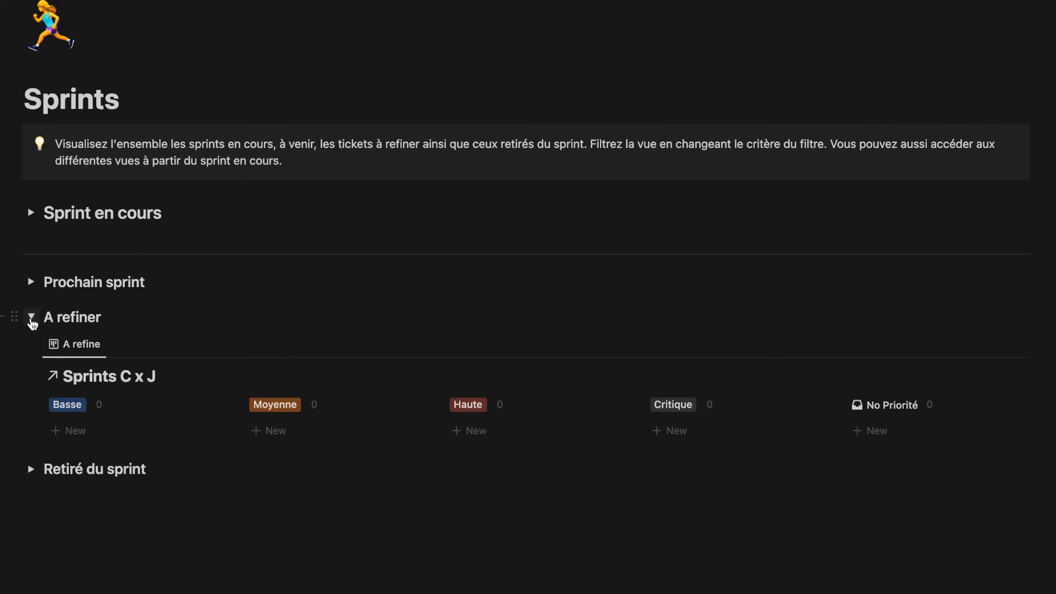
left_click(32, 323)
left_click(32, 352)
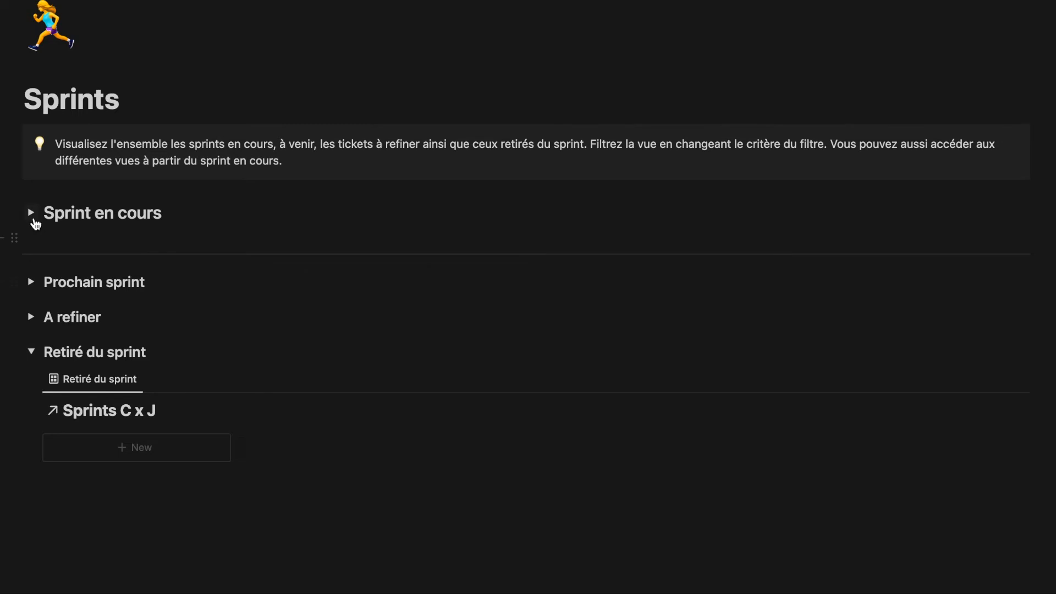
- Add Sprint removed to the Sprint property of [US 2] from the current sprint board and check the ticket under Retiré du sprint
left_click(32, 215)
scroll(866, 426, "down", 3)
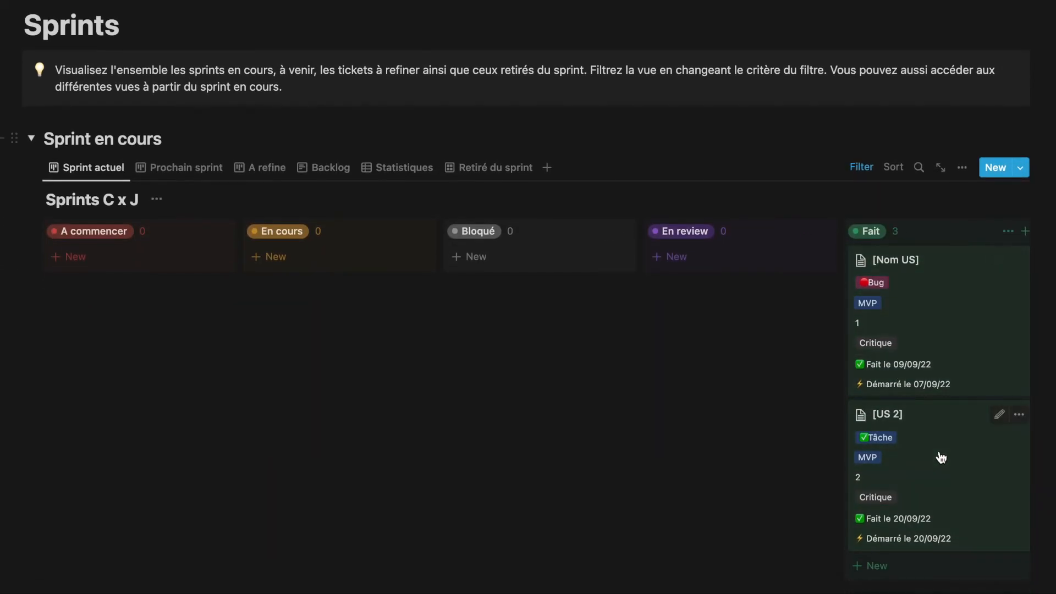
left_click(942, 458)
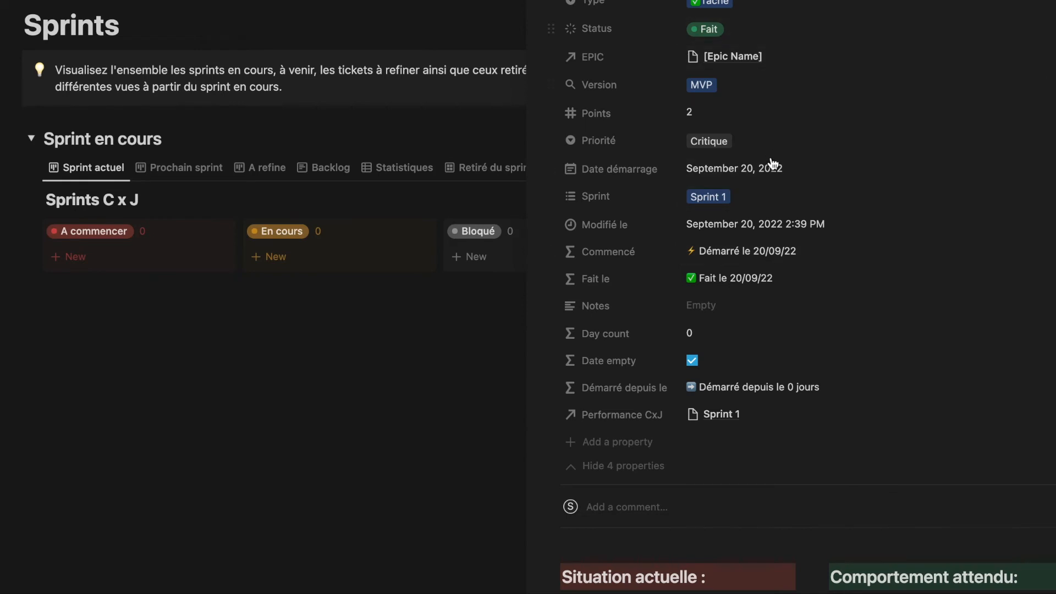
left_click(752, 195)
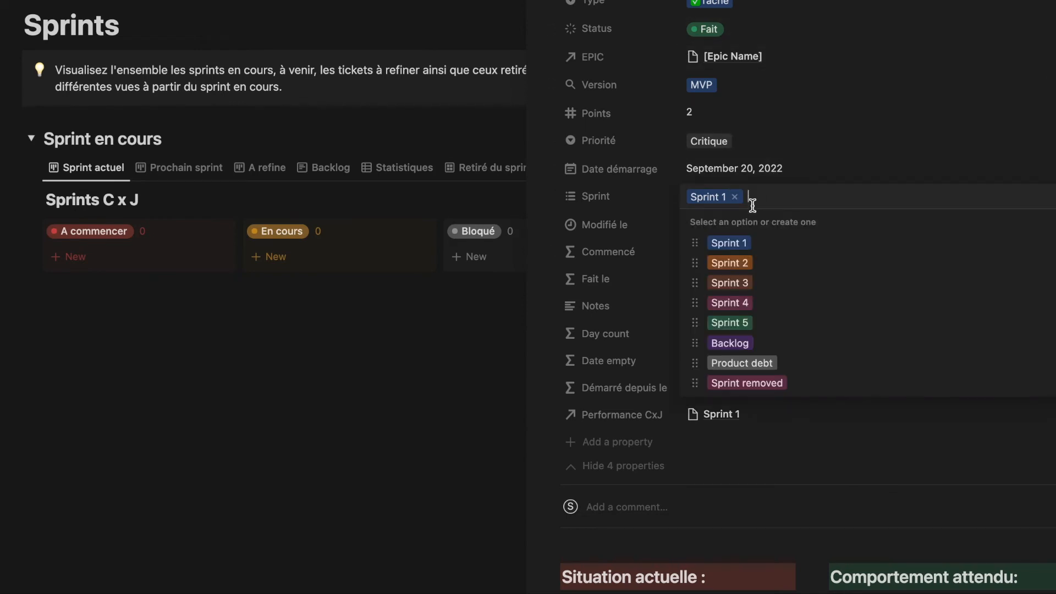
left_click(724, 382)
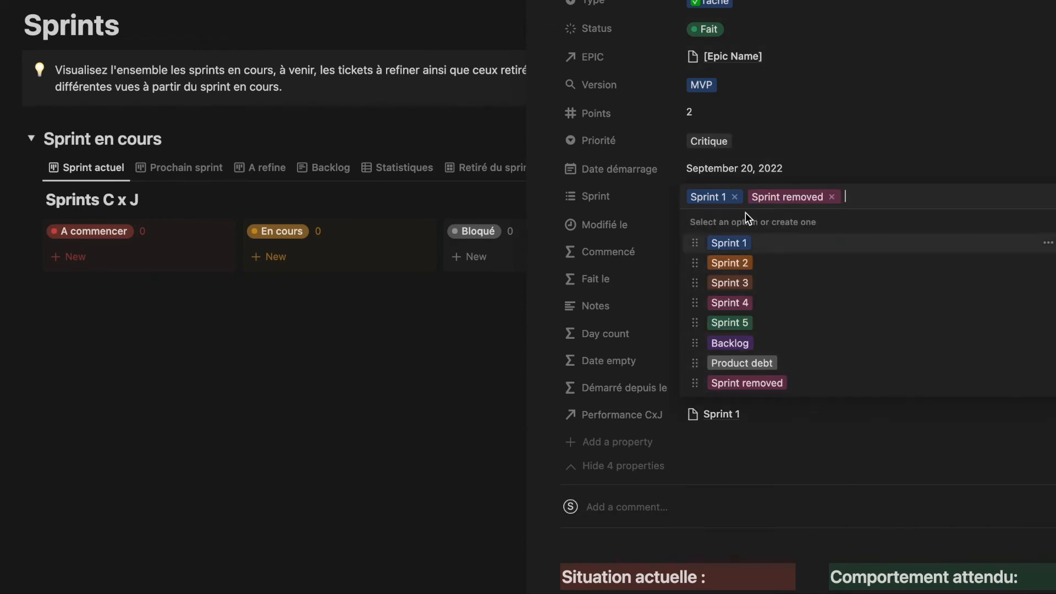
key("Escape")
left_click(30, 139)
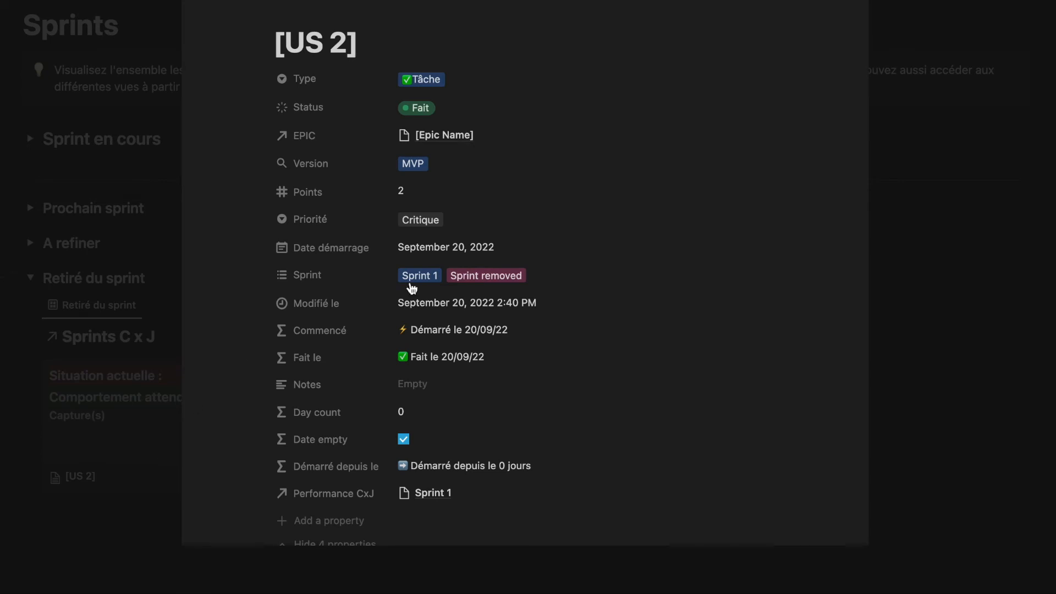
left_click(909, 182)
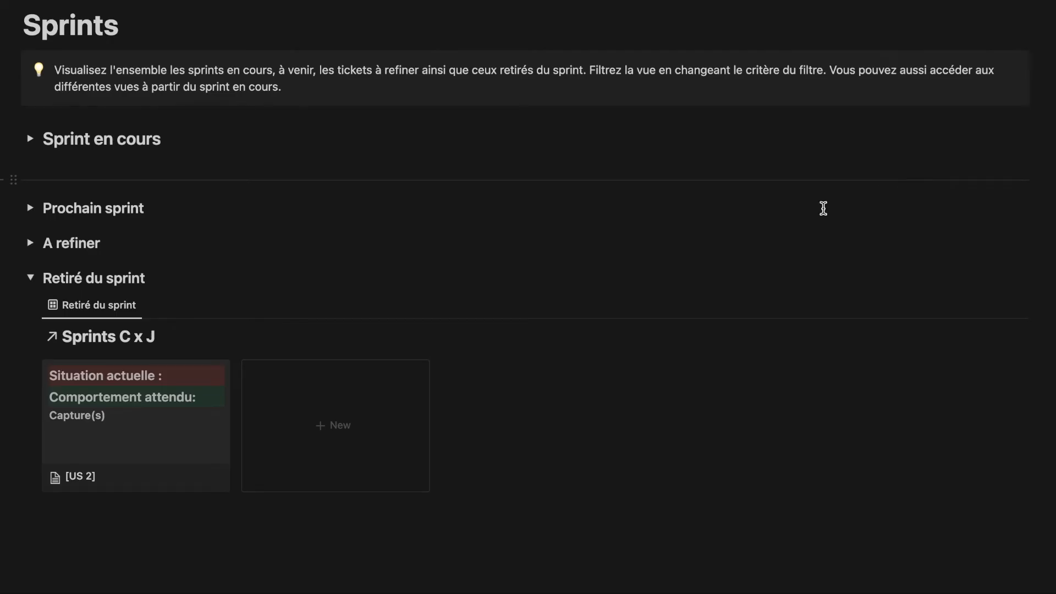
- Show the EPIC property on the cards of the Retiré du sprint gallery
left_click(964, 308)
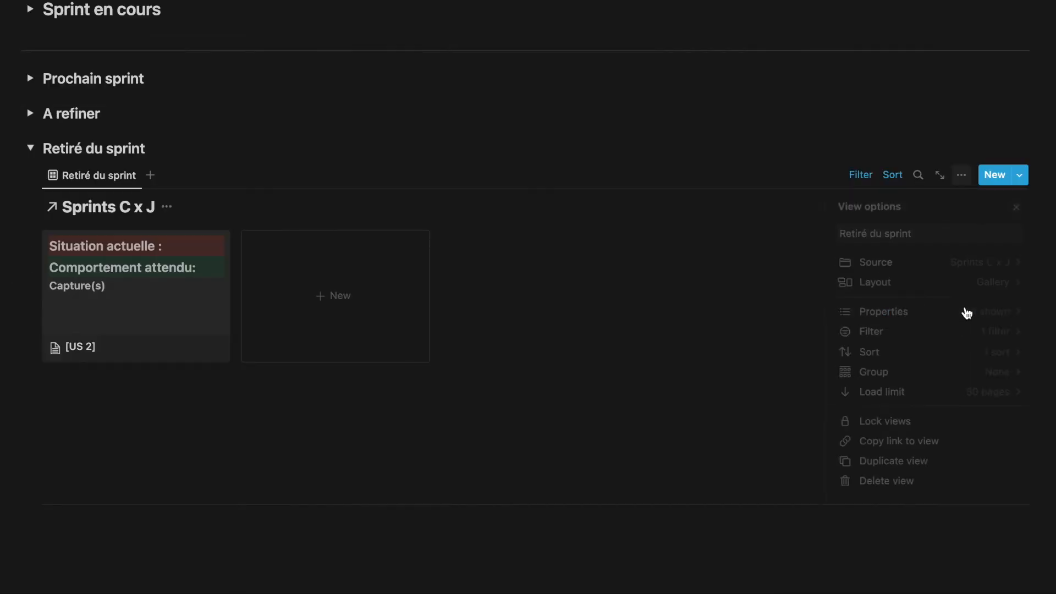
left_click(969, 313)
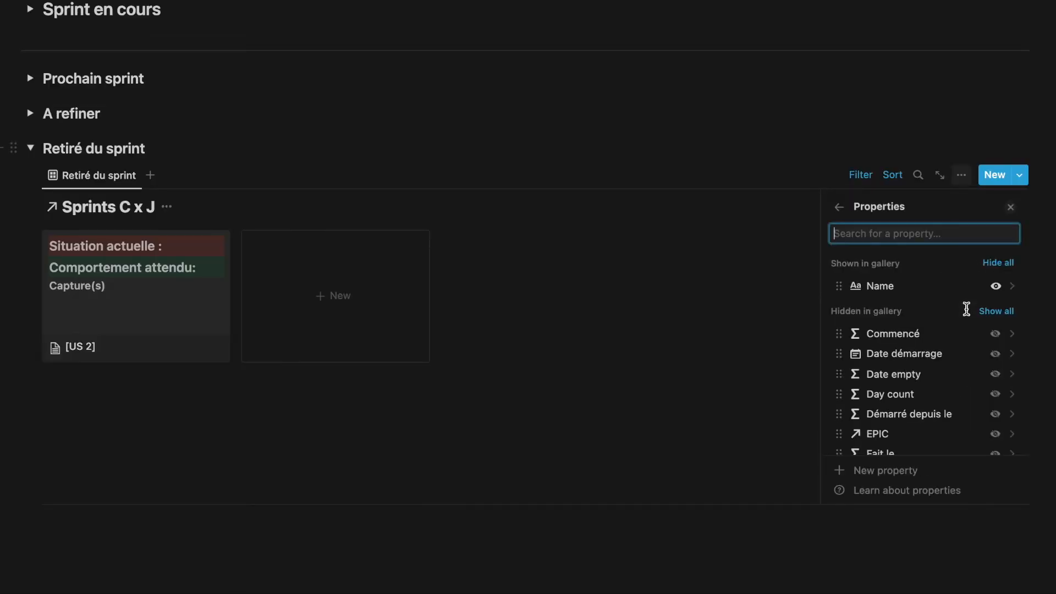
scroll(962, 368, "down", 3)
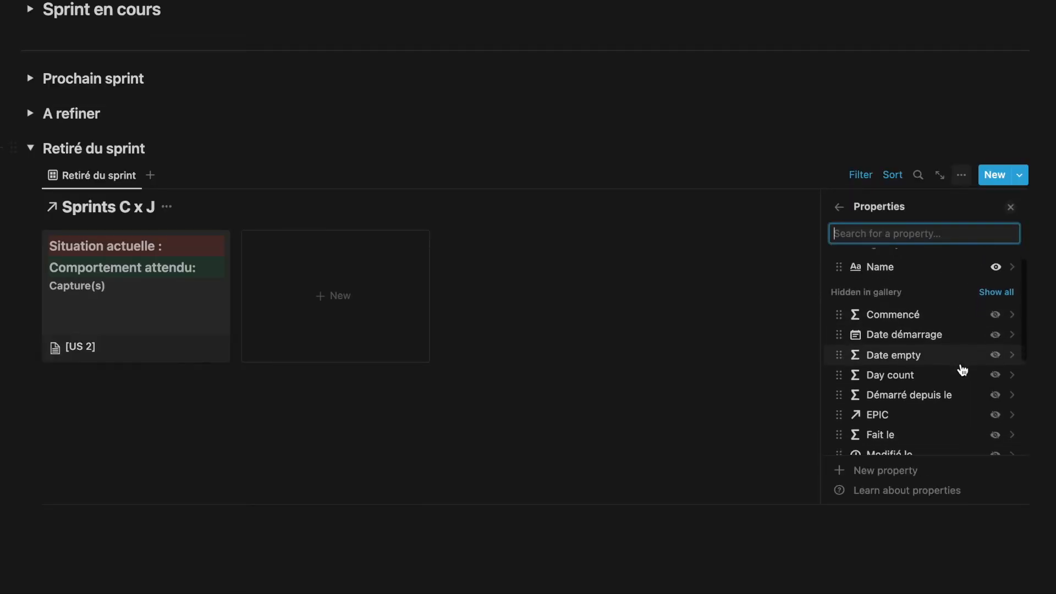
scroll(963, 370, "up", 1)
scroll(963, 370, "down", 3)
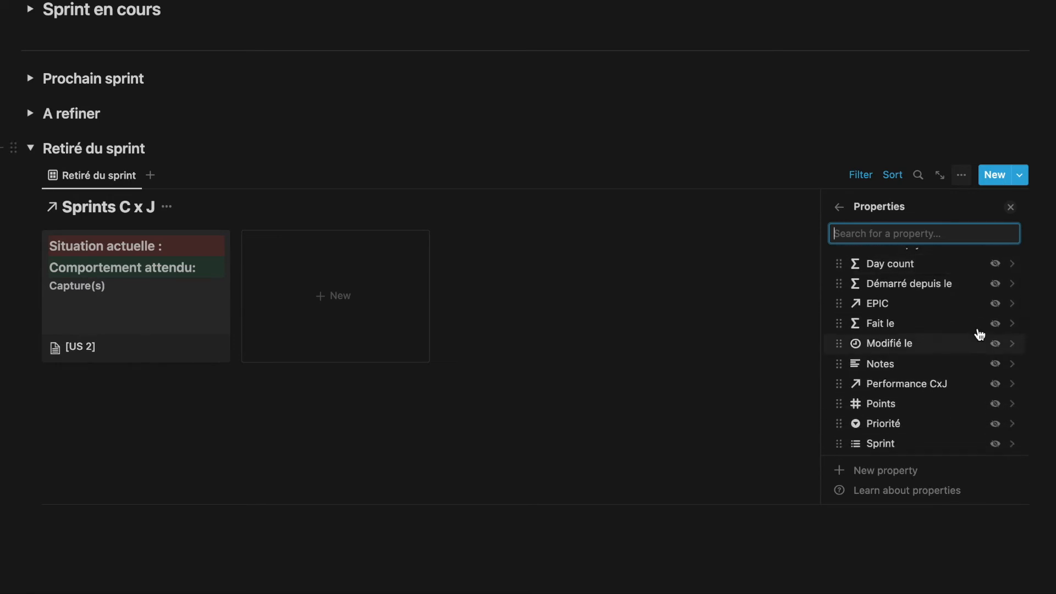
left_click(996, 306)
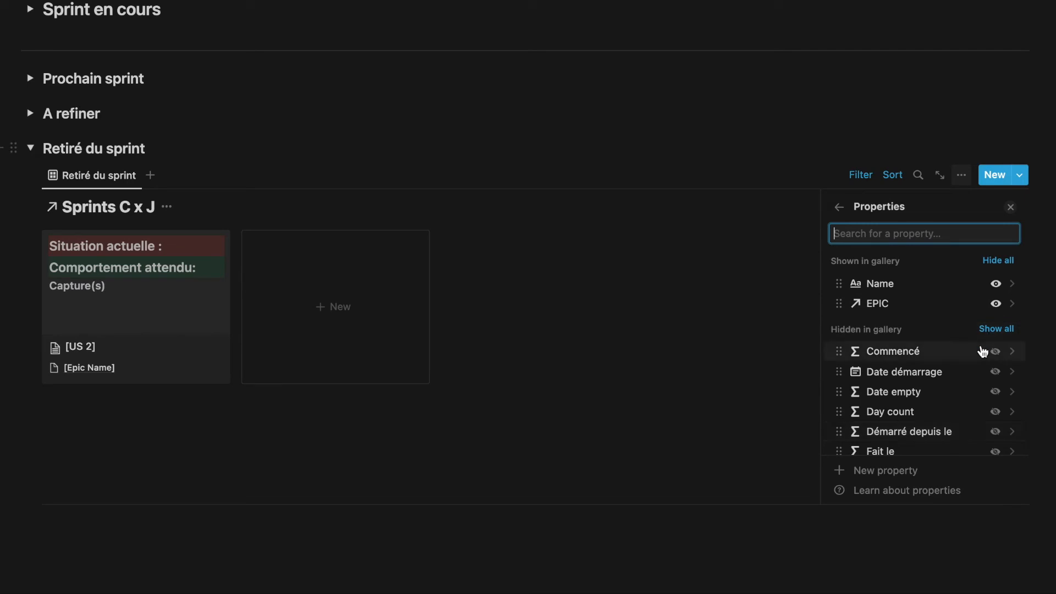
- Show the Type property on the Retiré du sprint gallery cards and place it above EPIC
scroll(971, 417, "down", 4)
scroll(973, 417, "down", 3)
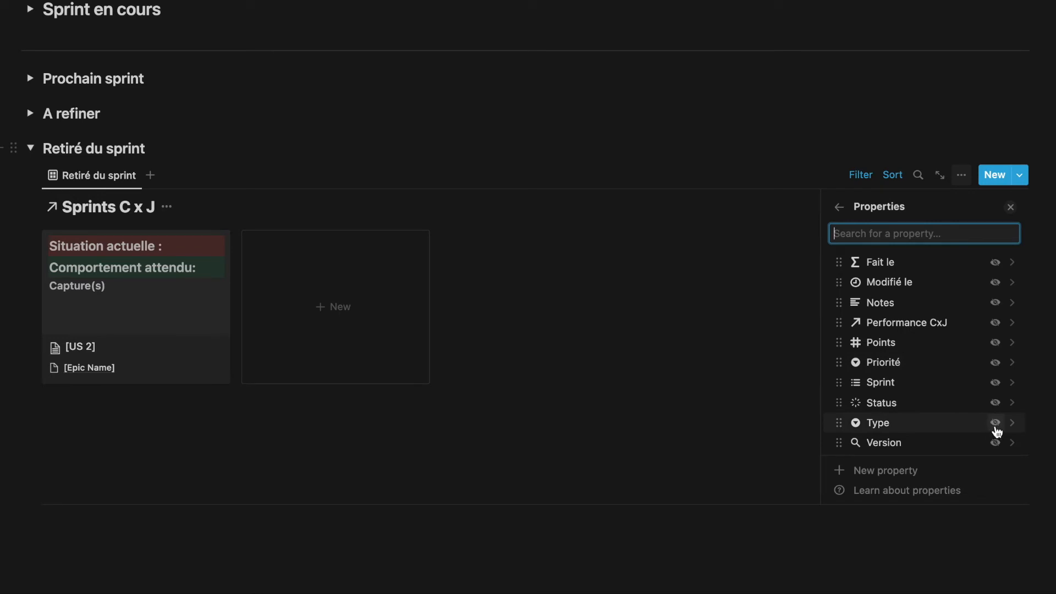
left_click(997, 424)
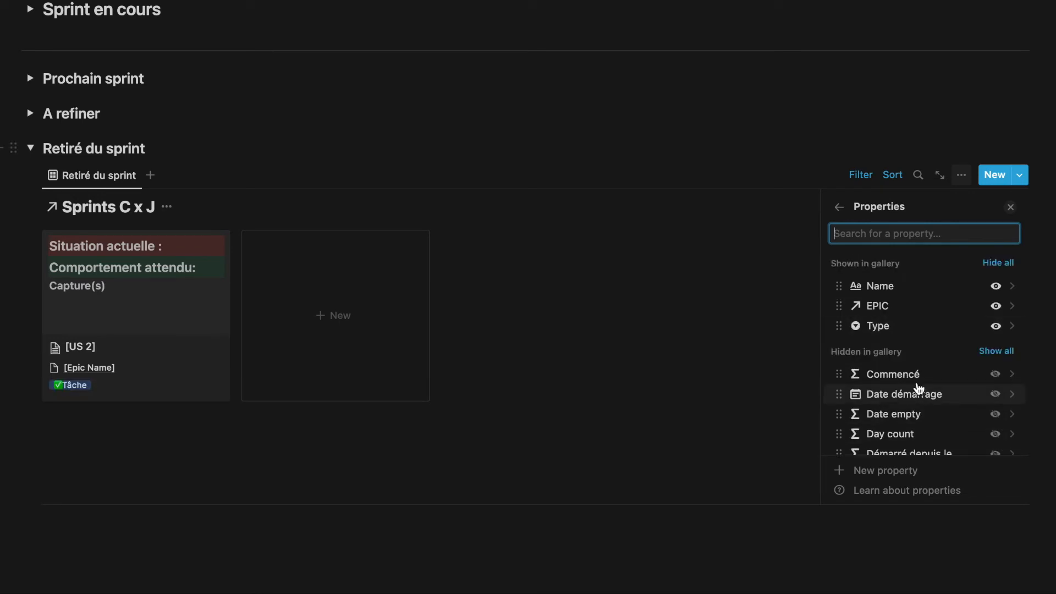
left_click_drag(839, 326, 838, 305)
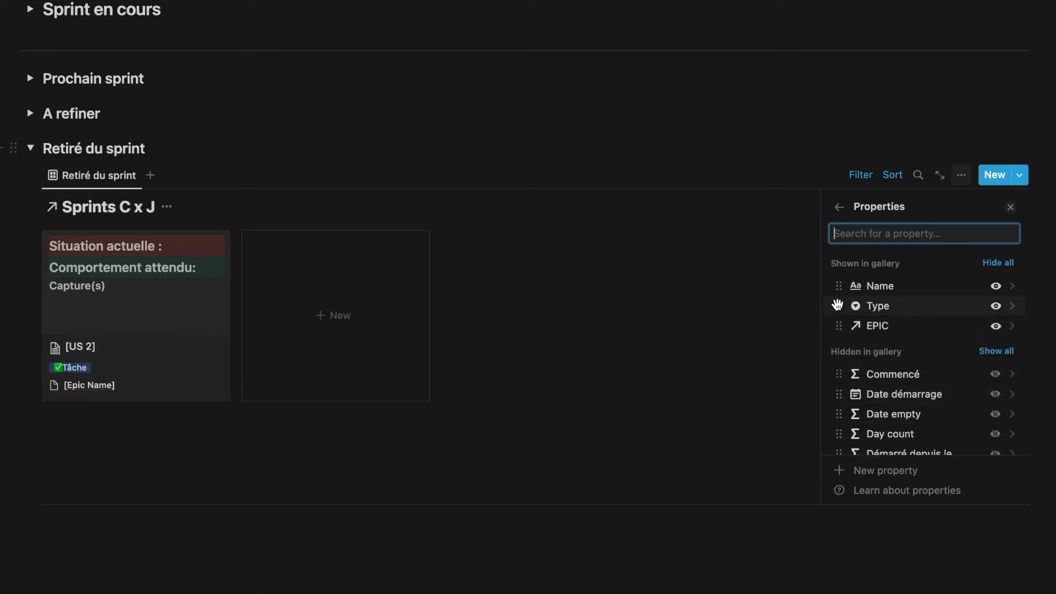
scroll(924, 371, "down", 5)
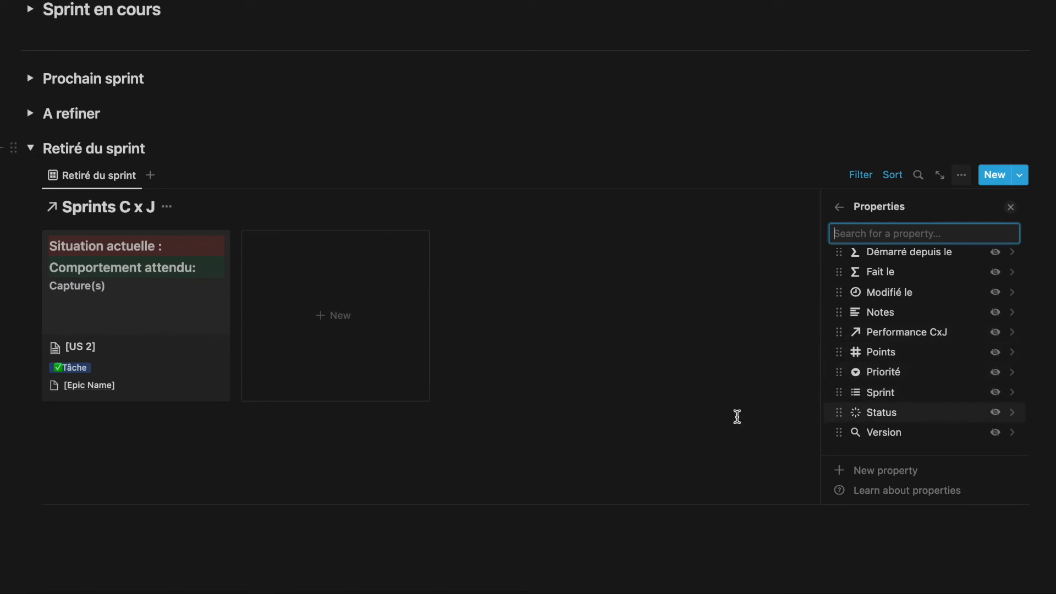
left_click(739, 415)
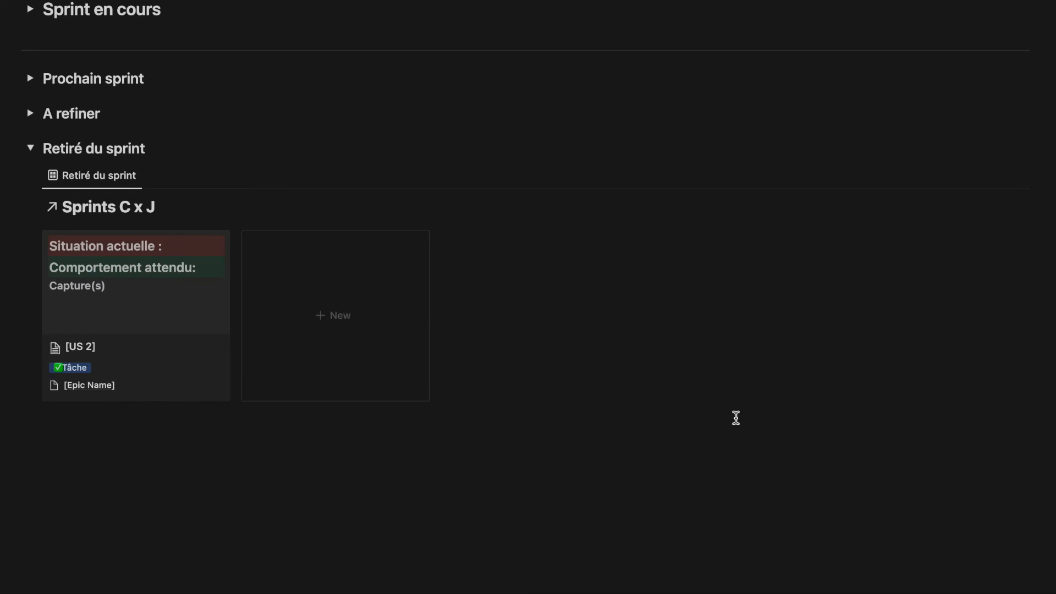
- Expand Sprint en cours and view its Backlog and Statistiques views in turn
scroll(736, 419, "up", 3)
left_click(30, 84)
left_click(311, 115)
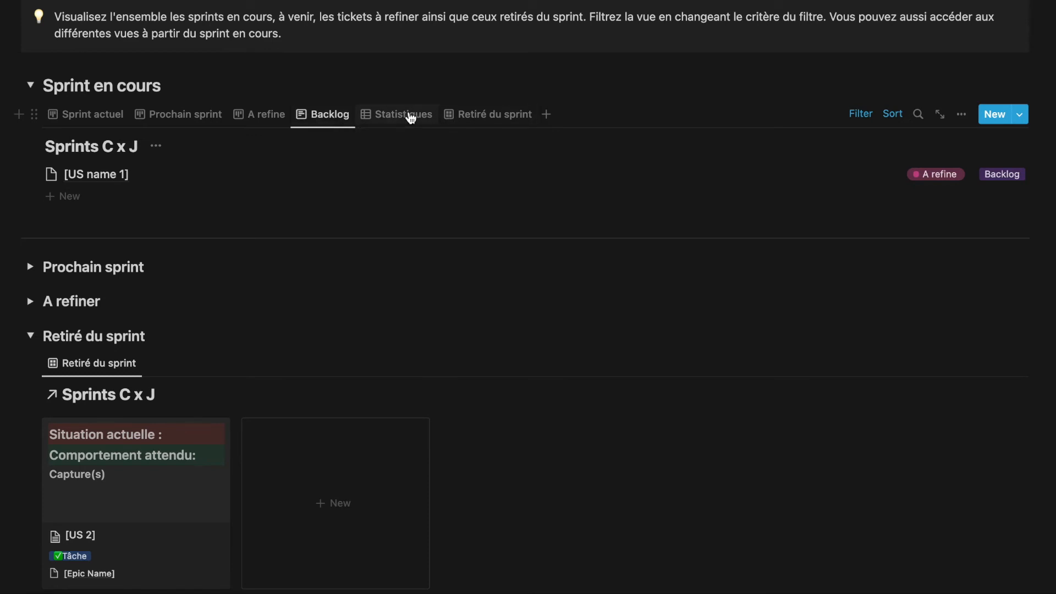
left_click(410, 117)
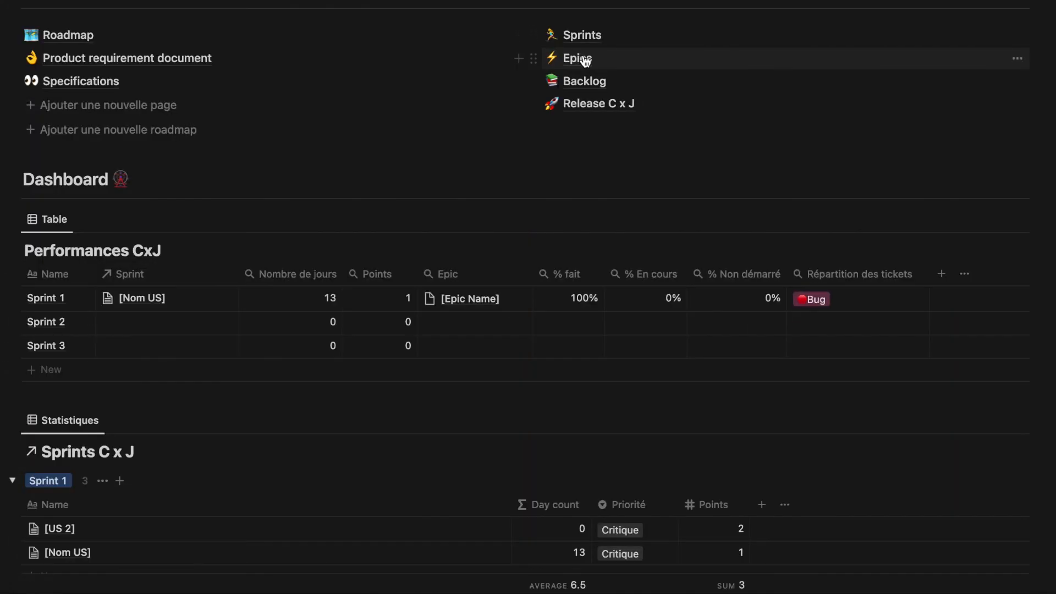
- View the [Epic Name] card on the Epics board and the Backlog page, ending on the template's home page
left_click(582, 63)
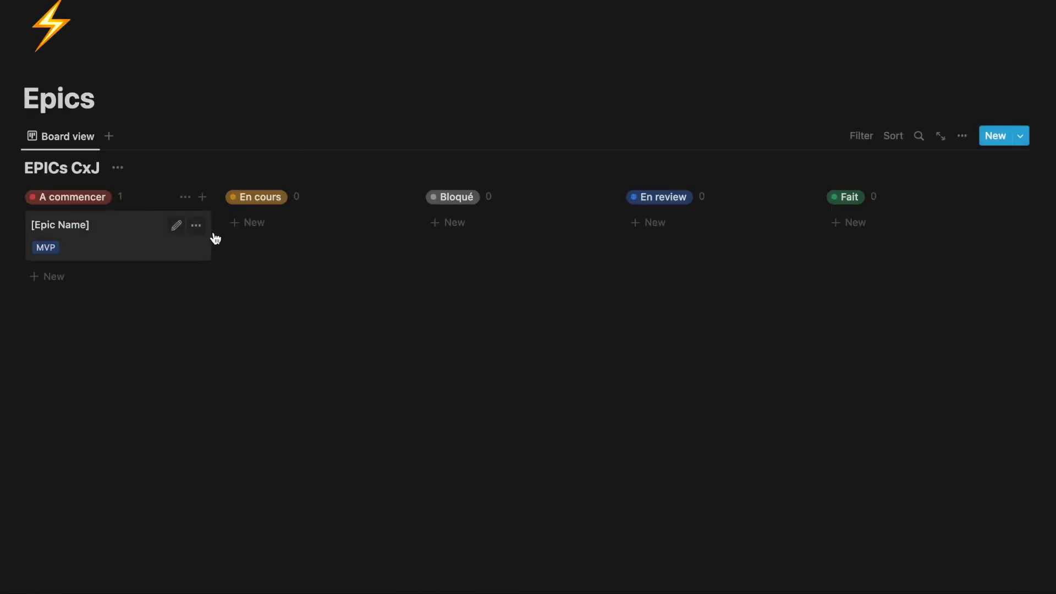
left_click(136, 252)
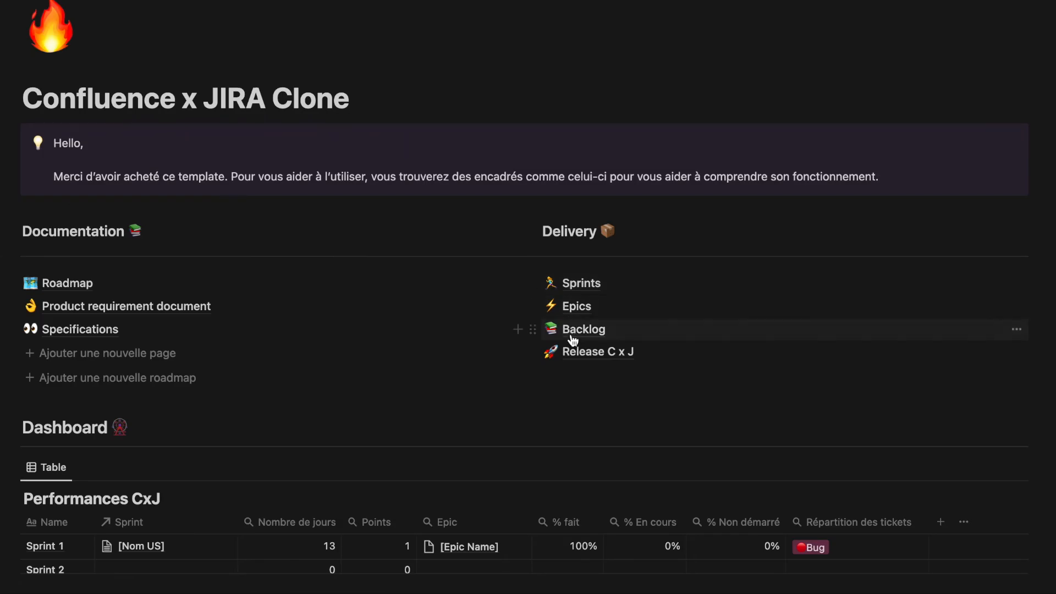
left_click(573, 340)
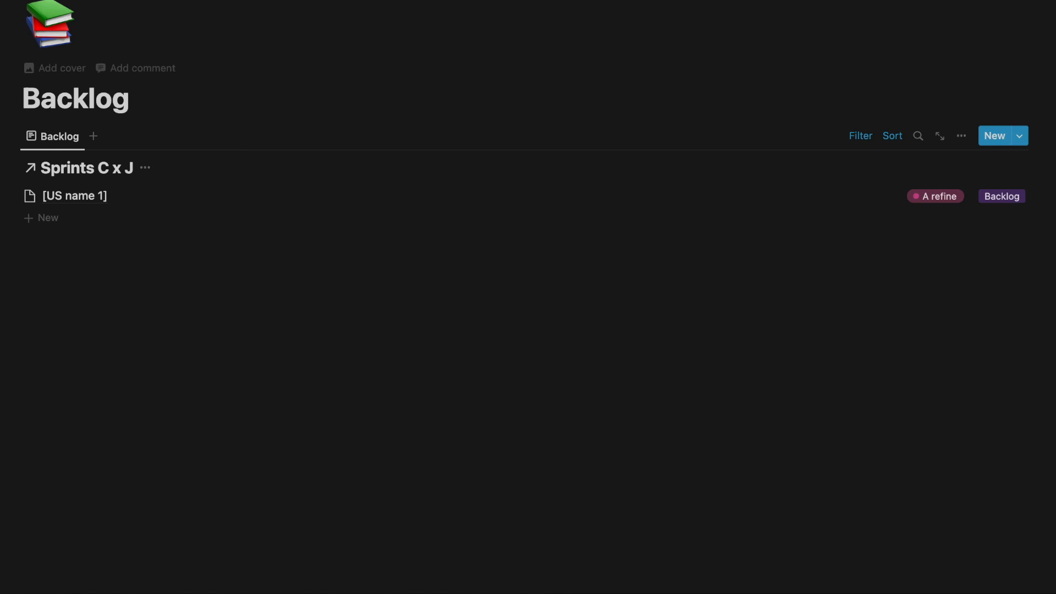
key("super+bracketleft")
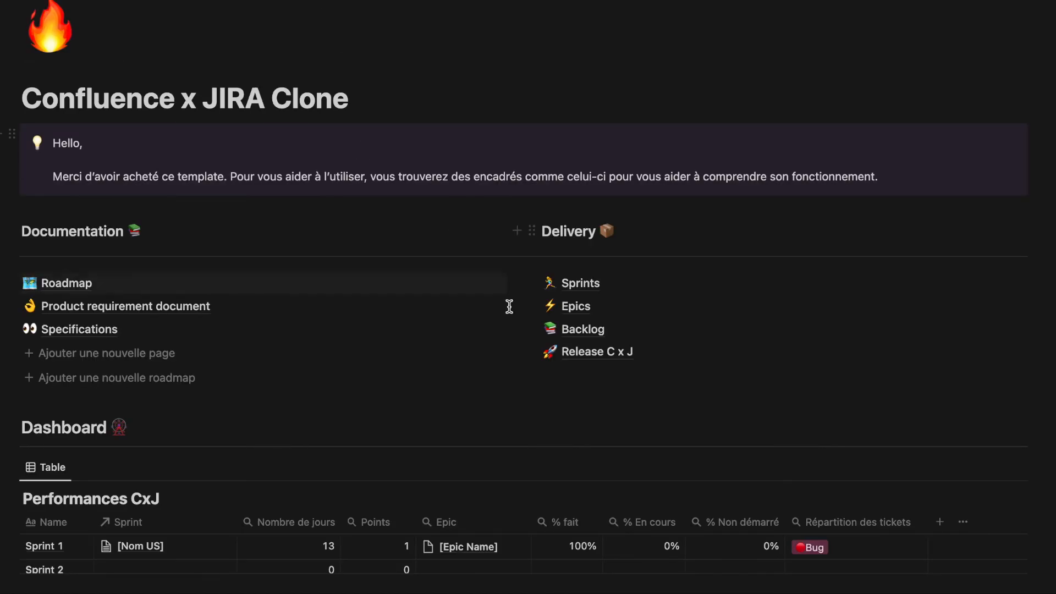
- Open Version 1.0 from the Release C x J page and move its Modifié le property below créé le
left_click(615, 352)
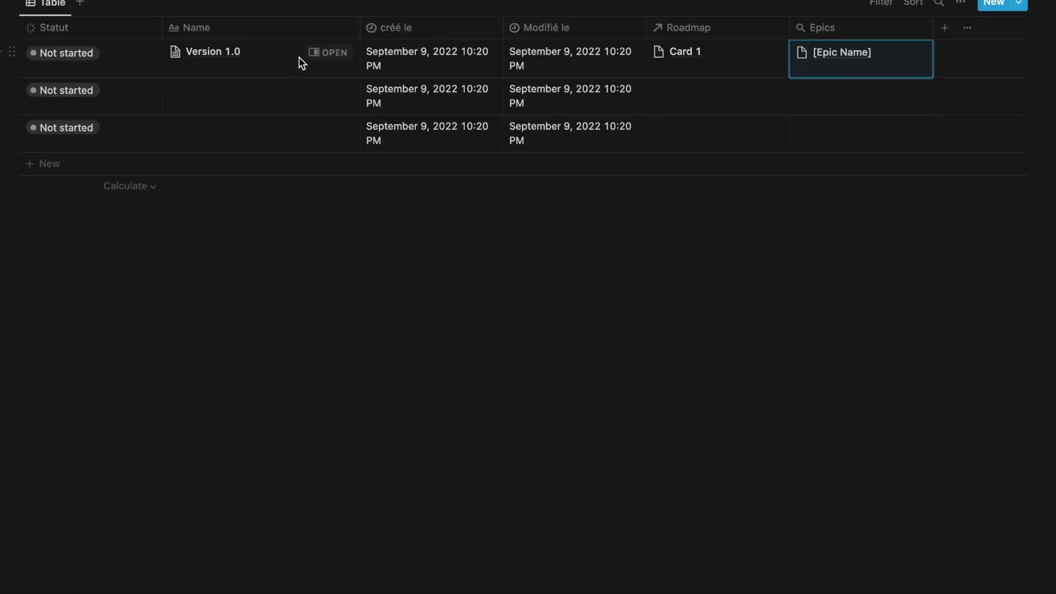
left_click(328, 57)
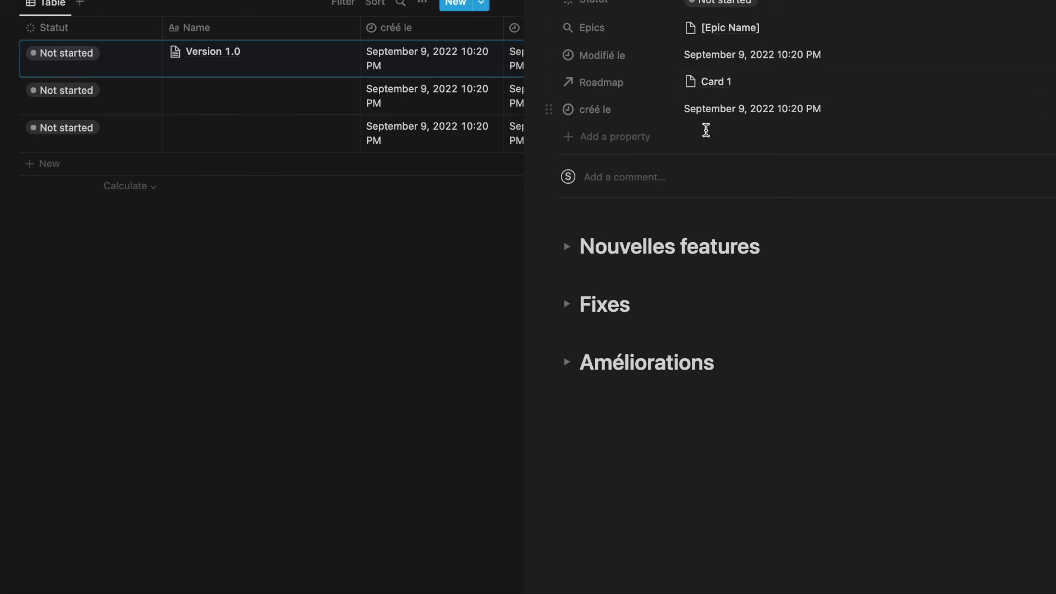
left_click_drag(551, 63, 561, 117)
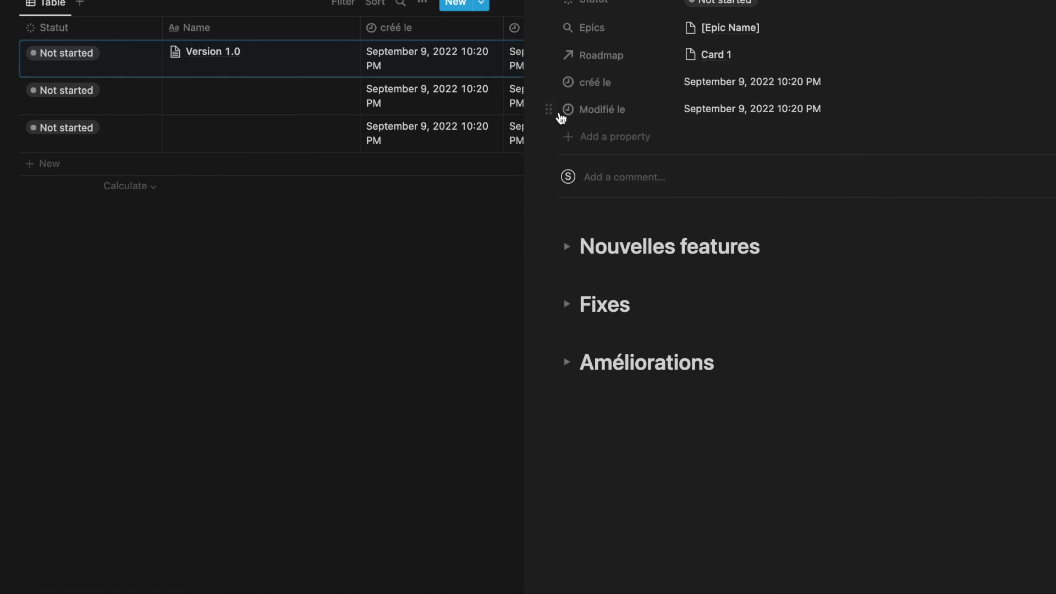
- Look inside the Nouvelles features section of Version 1.0, collapse it and close the release page
left_click(567, 248)
left_click(569, 249)
key("Escape")
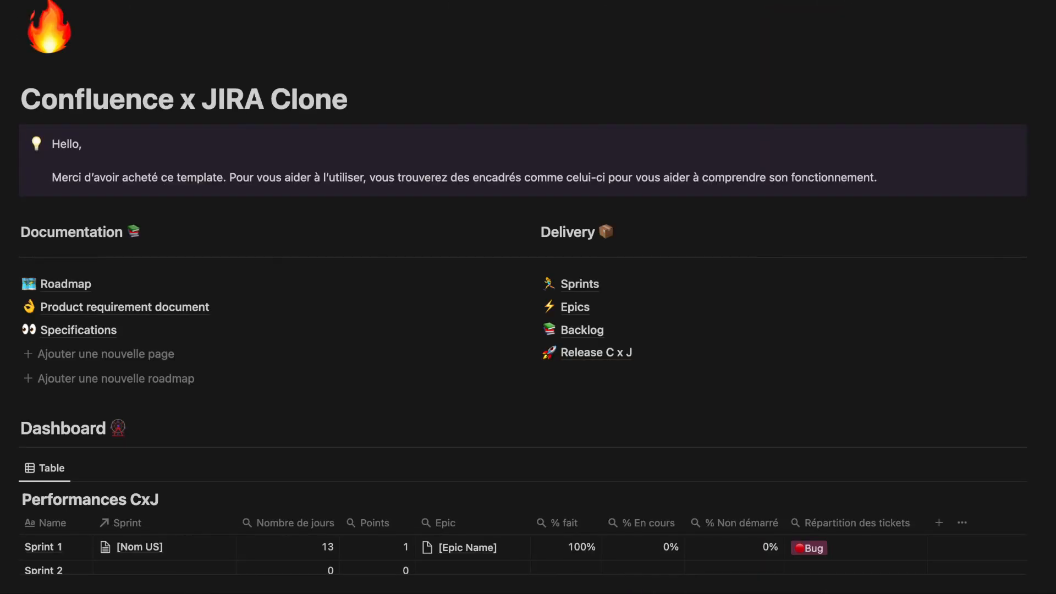
- Examine the Performances CxJ table on the home dashboard and the rollup settings of Sprint 1's Répartition des tickets
scroll(366, 355, "down", 3)
scroll(367, 356, "down", 5)
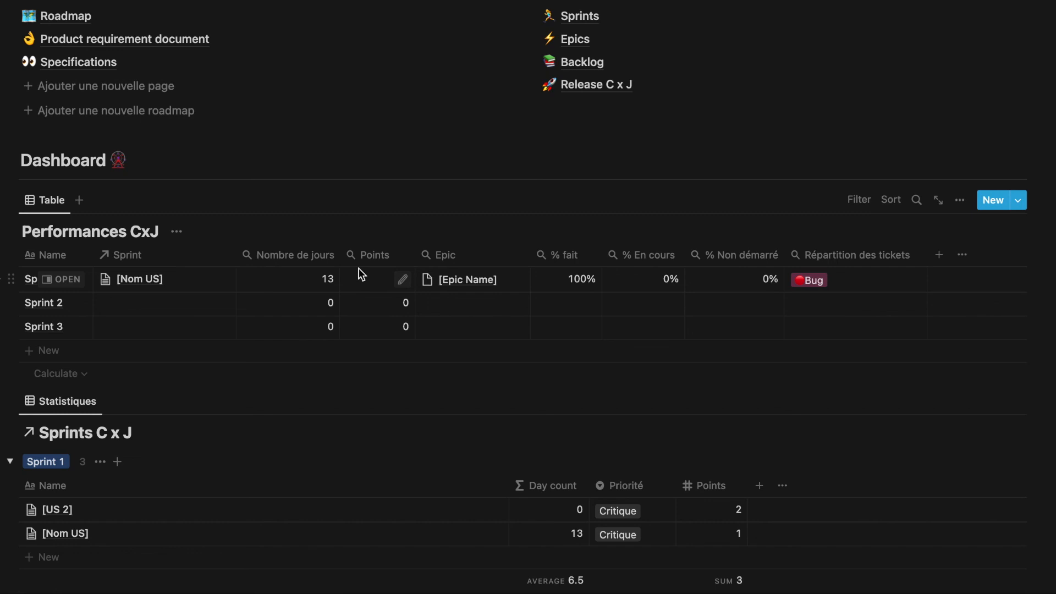
scroll(361, 274, "down", 1)
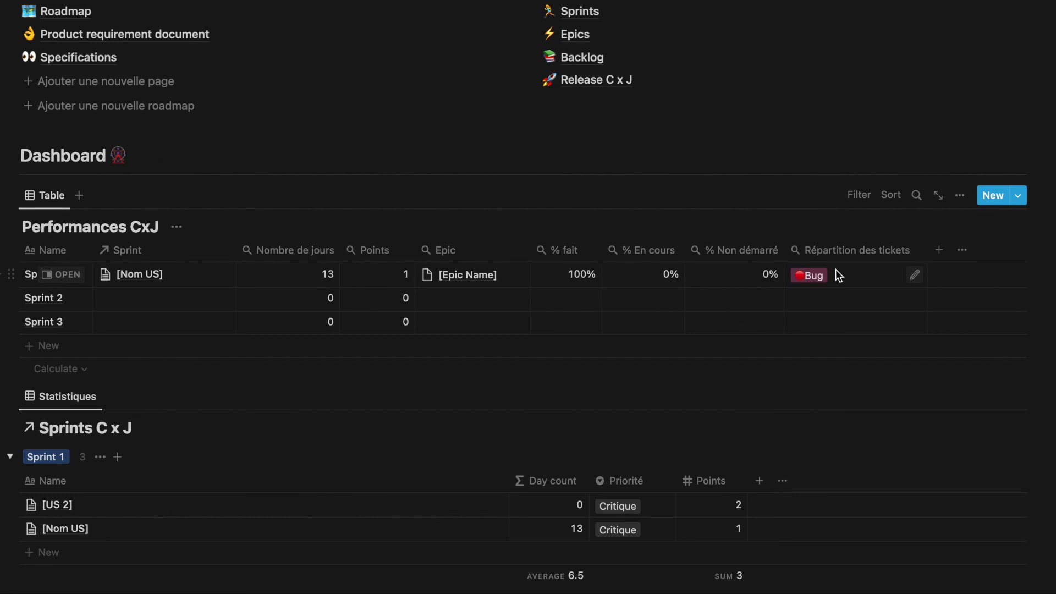
left_click(915, 276)
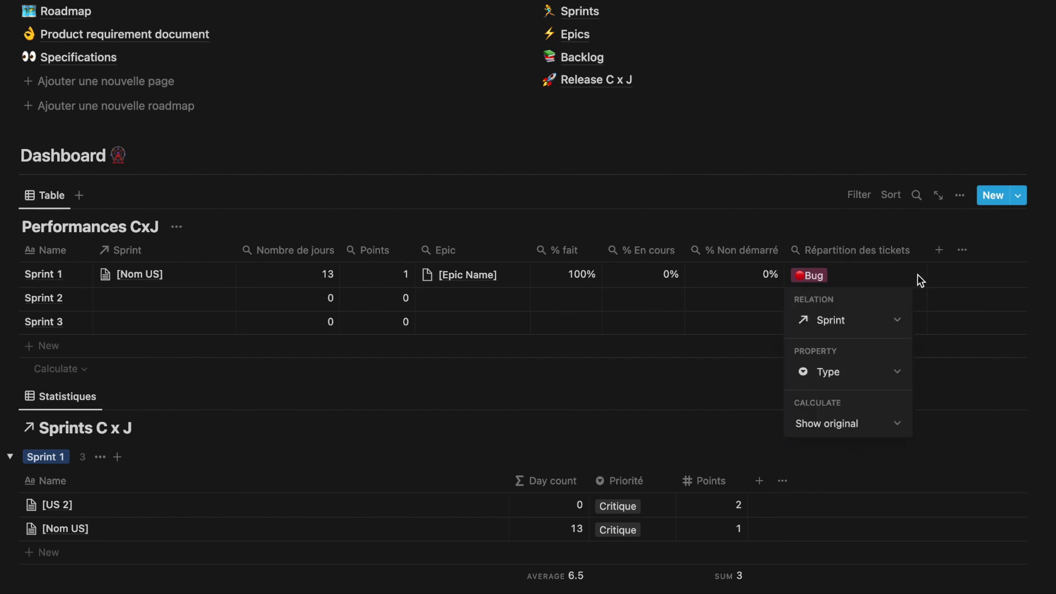
key("Escape")
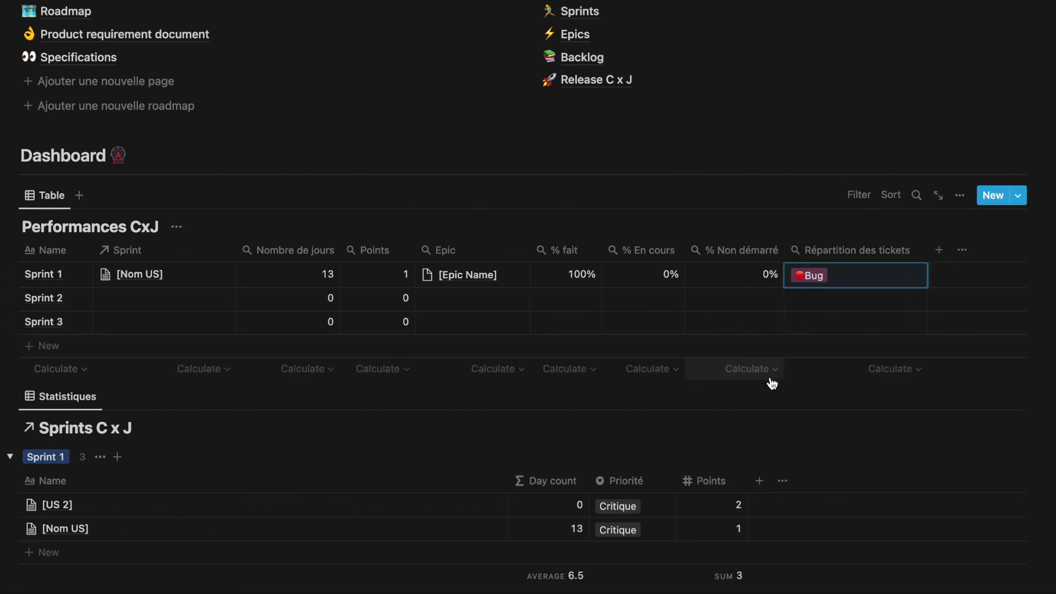
- Examine the dashboard's Statistiques table, including the day count, priority and points of the Sprint 1 tickets
scroll(743, 432, "down", 2)
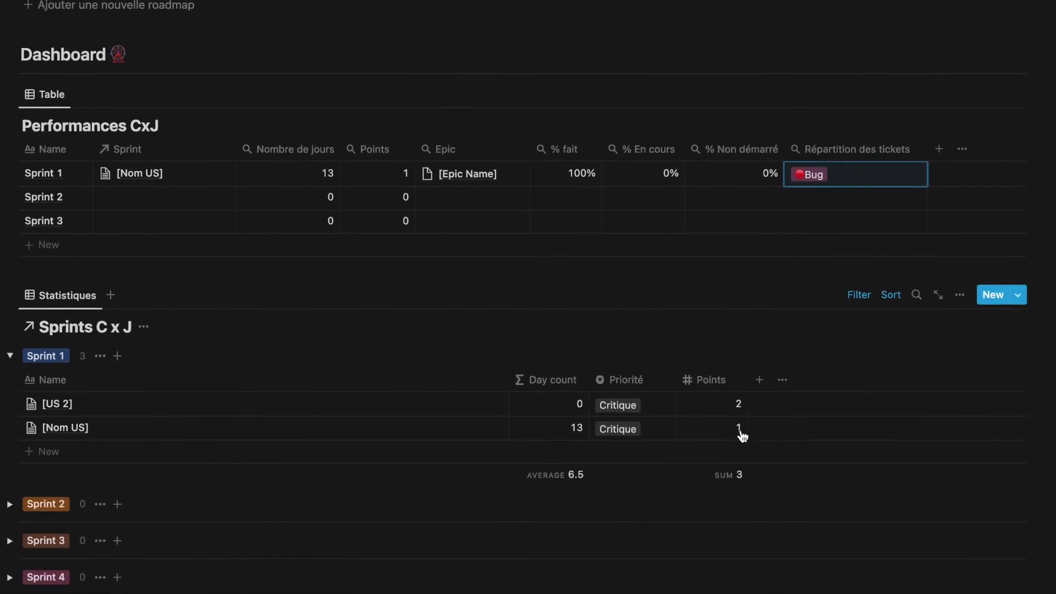
scroll(743, 434, "down", 1)
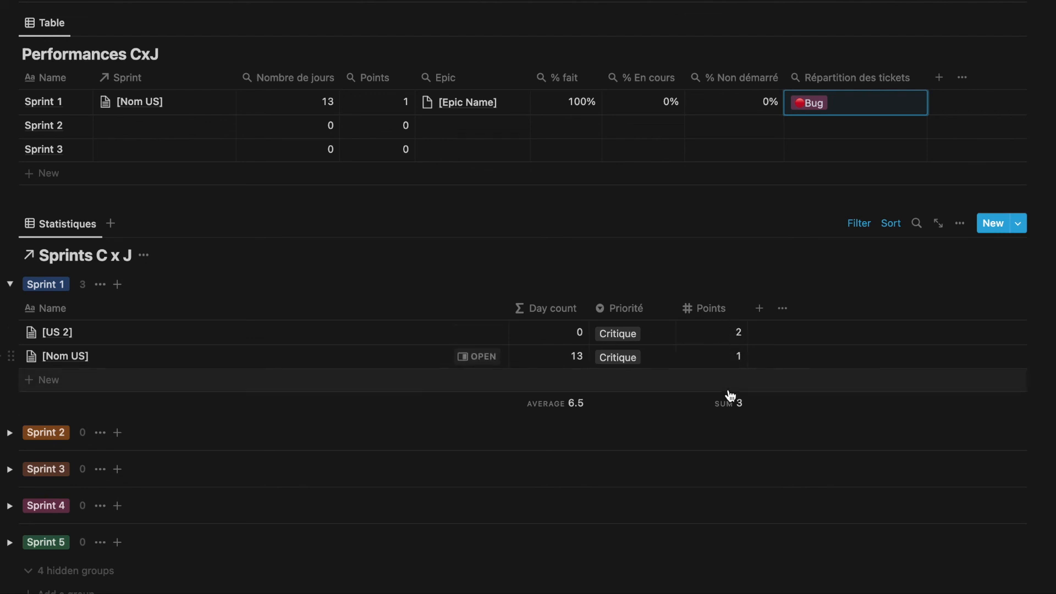
scroll(728, 413, "down", 2)
scroll(727, 413, "up", 5)
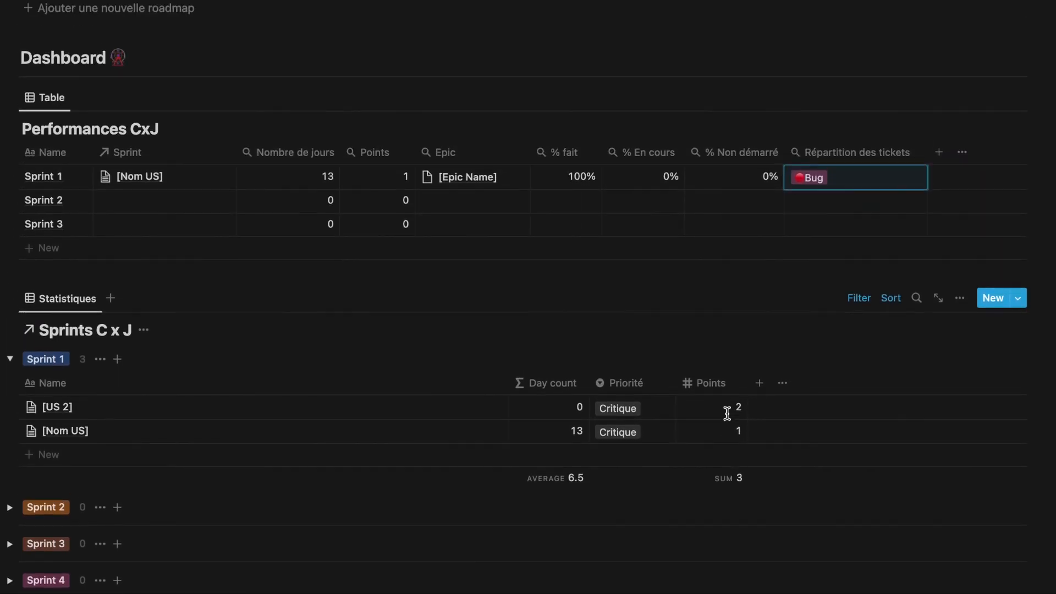
scroll(727, 412, "up", 4)
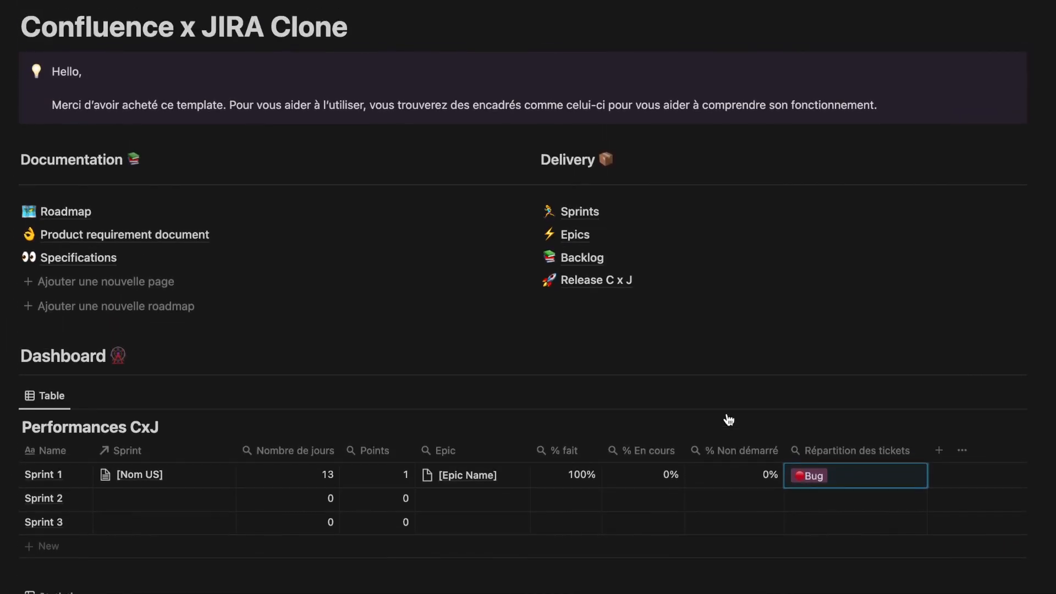